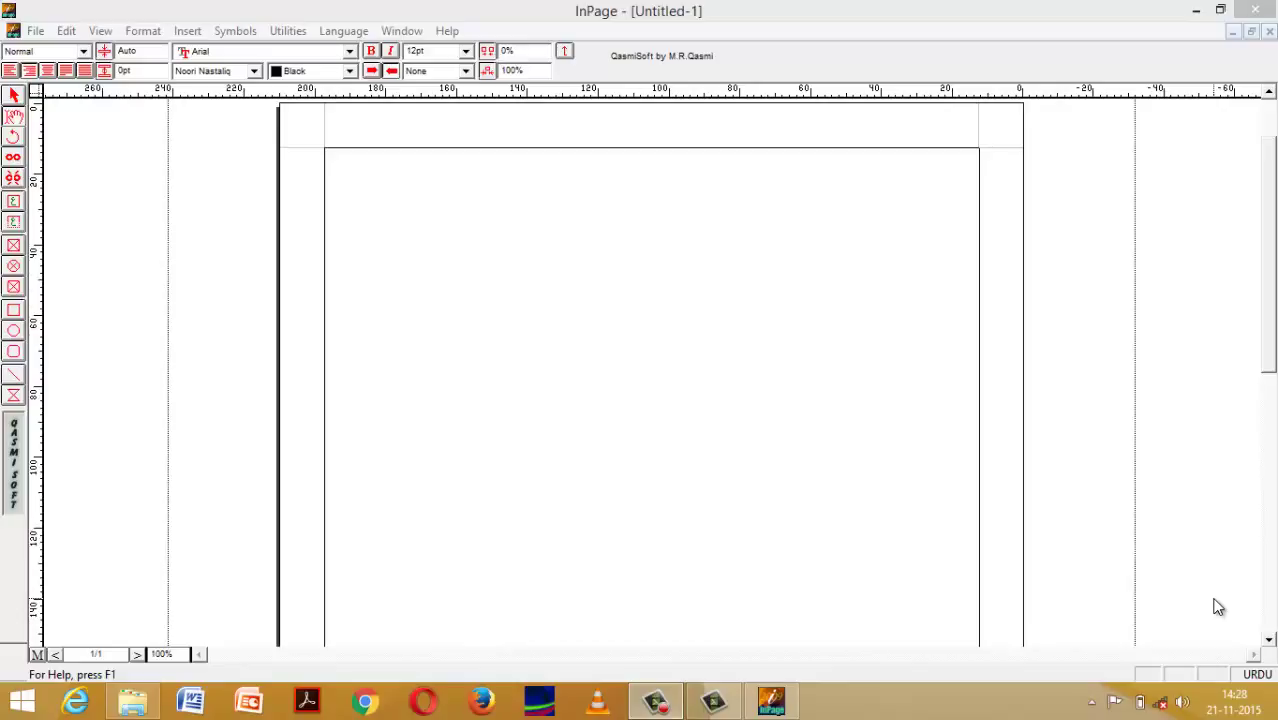
pyautogui.click(915, 192)
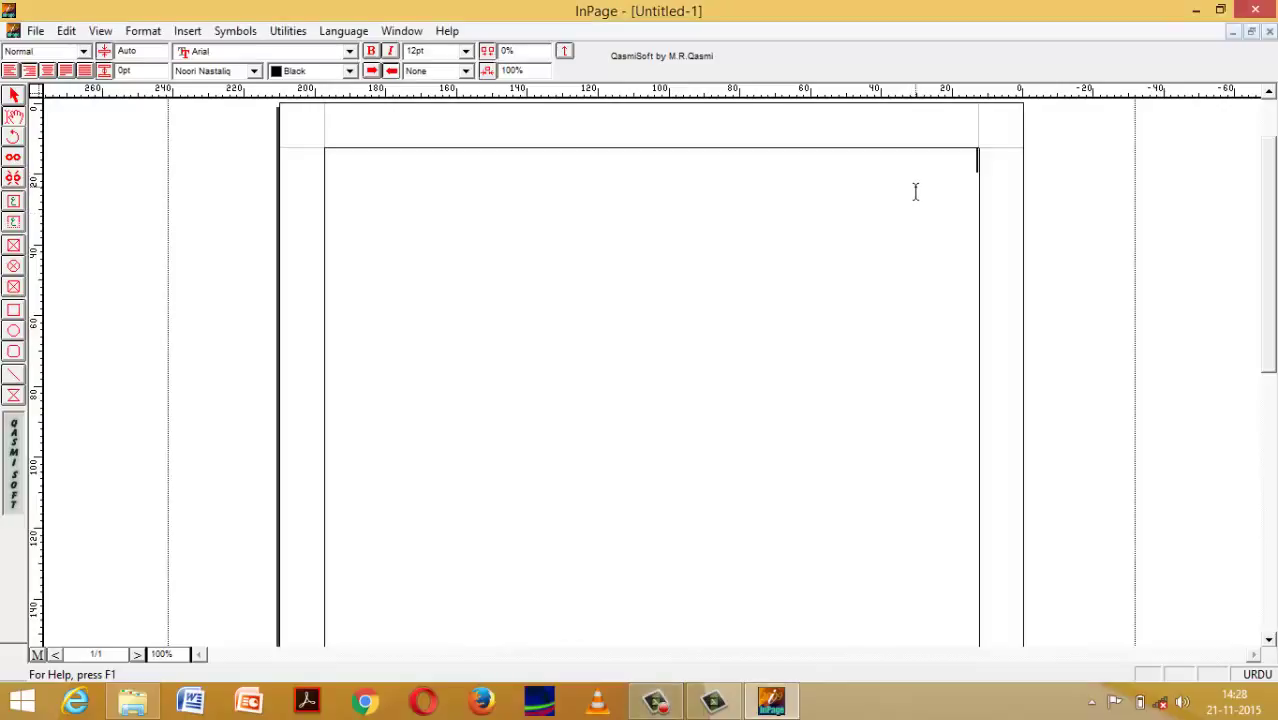
pyautogui.click(465, 50)
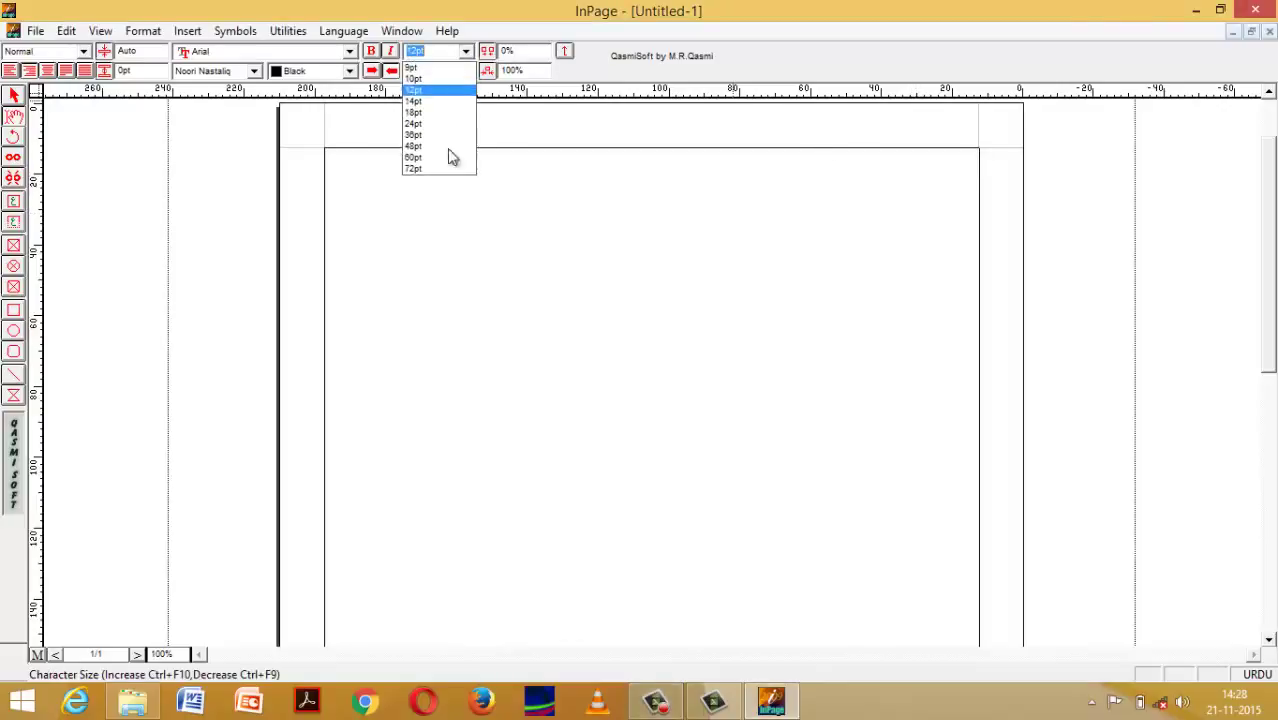
pyautogui.click(415, 147)
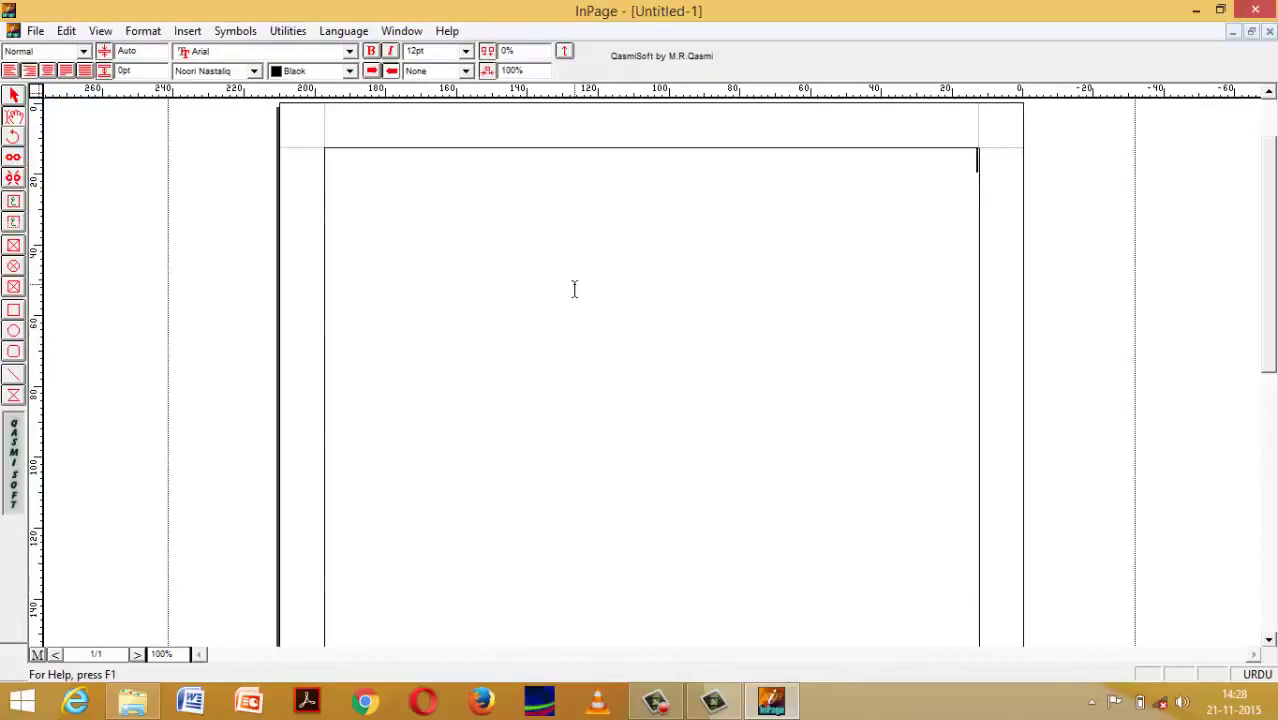
# - Open the keyboard preferences and view the Monotype keyboard's character layout
pyautogui.click(67, 31)
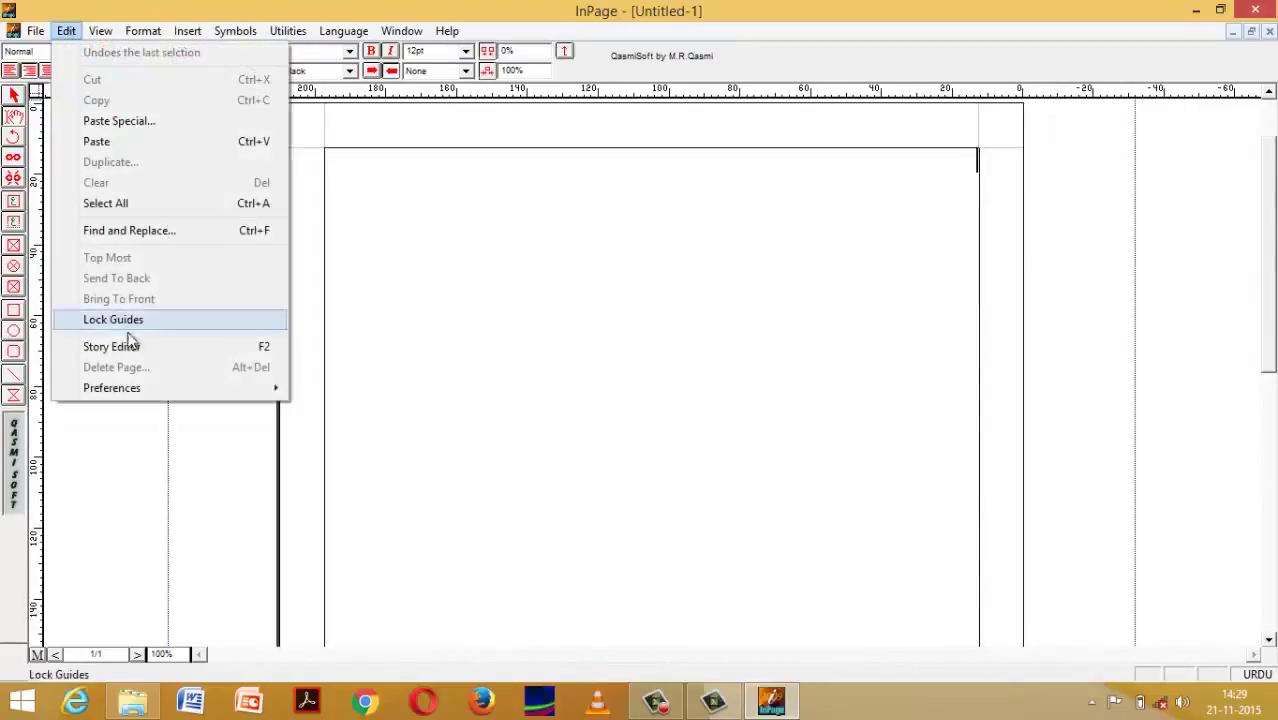
pyautogui.moveTo(151, 388)
pyautogui.click(370, 470)
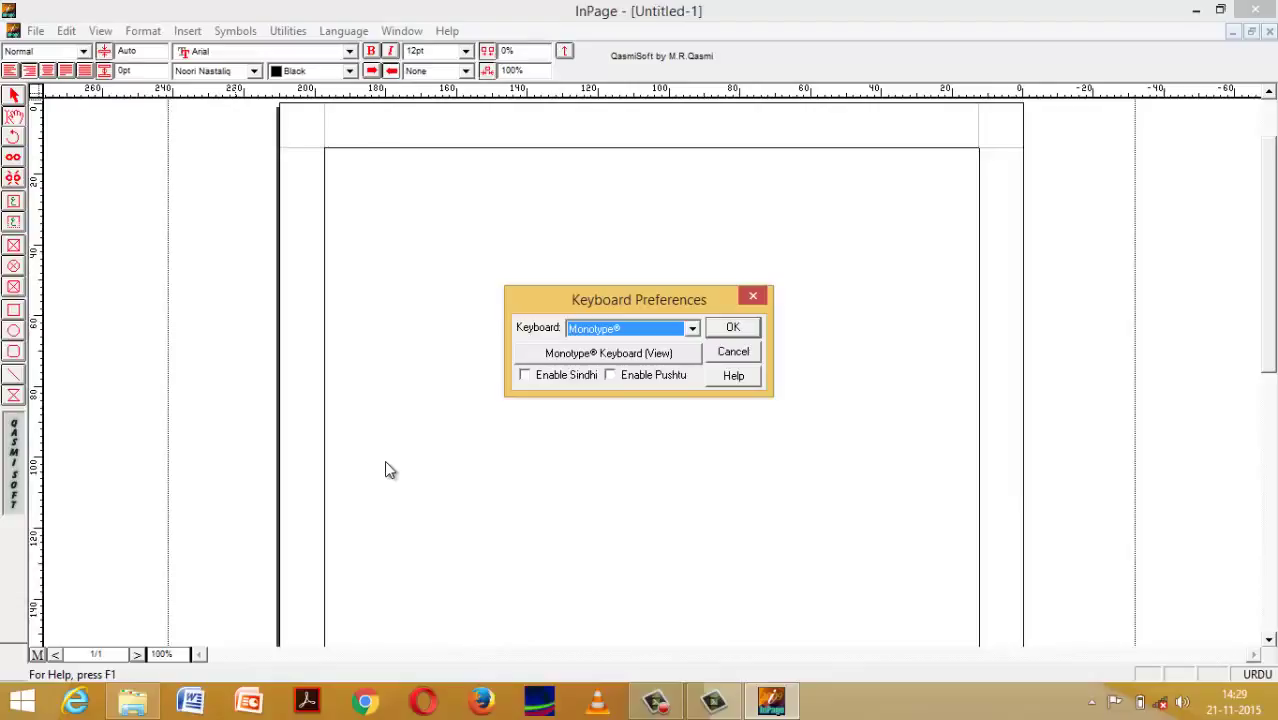
pyautogui.click(691, 329)
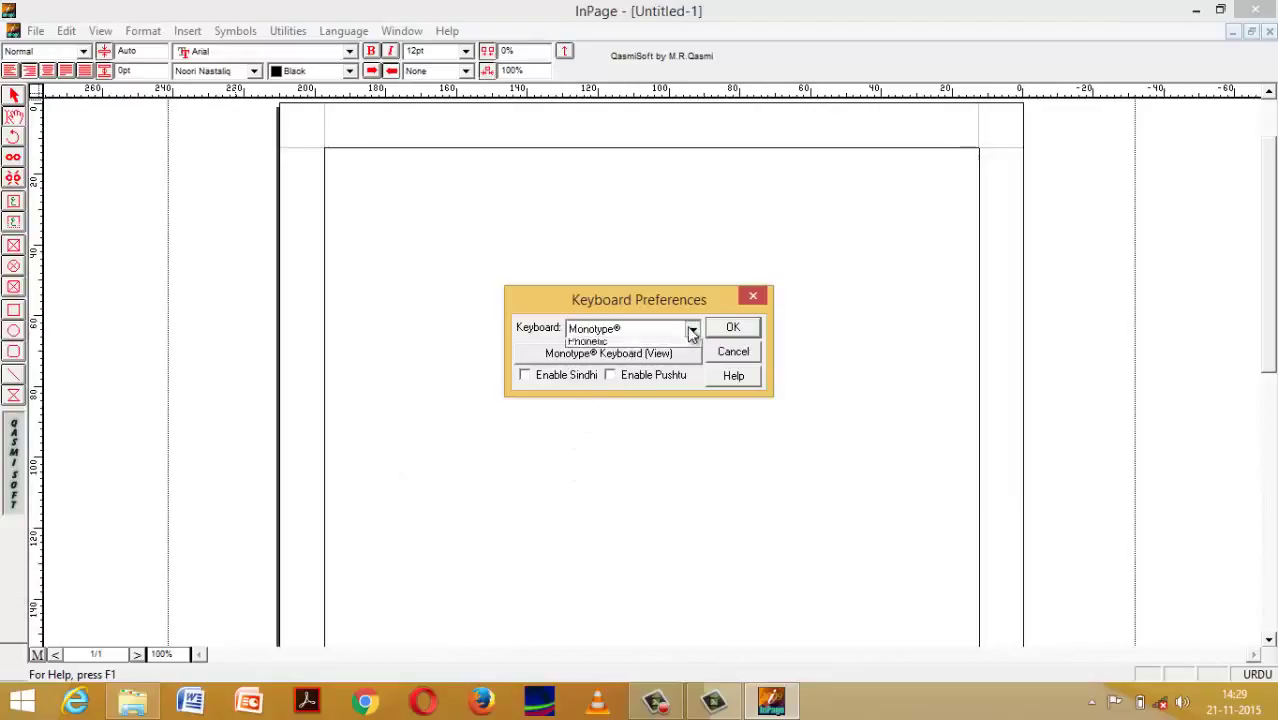
pyautogui.click(689, 343)
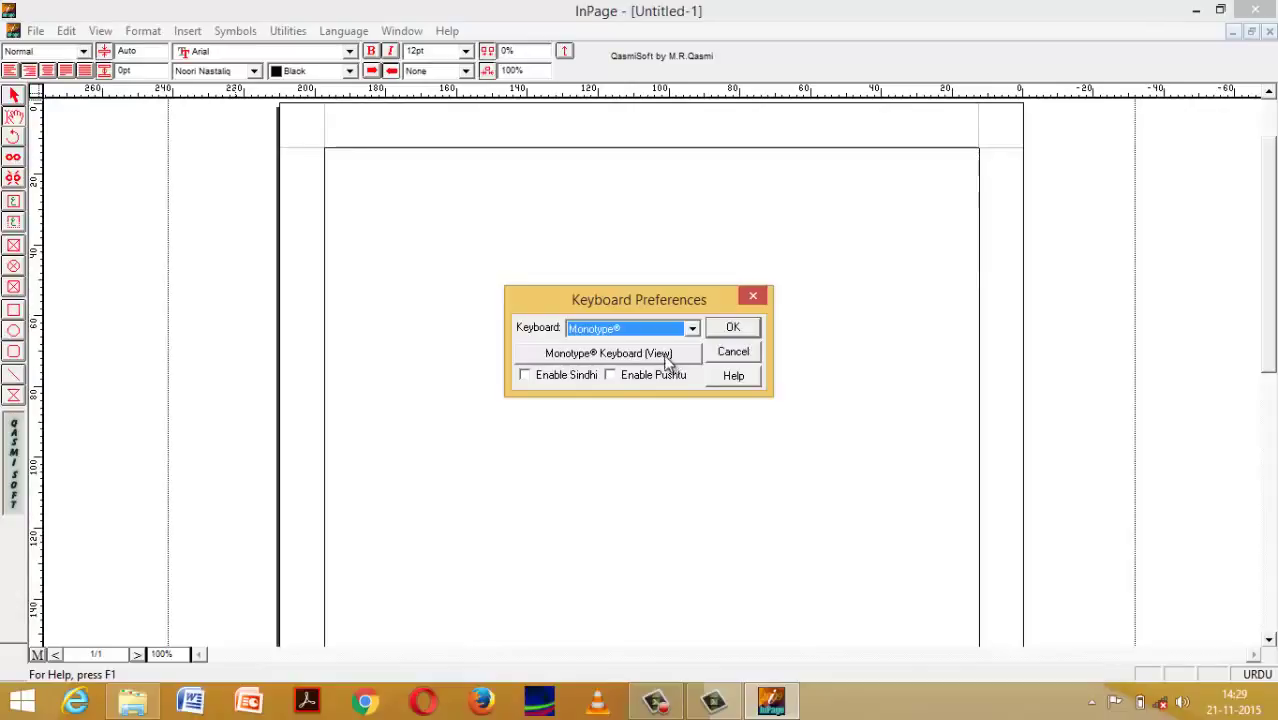
pyautogui.click(667, 358)
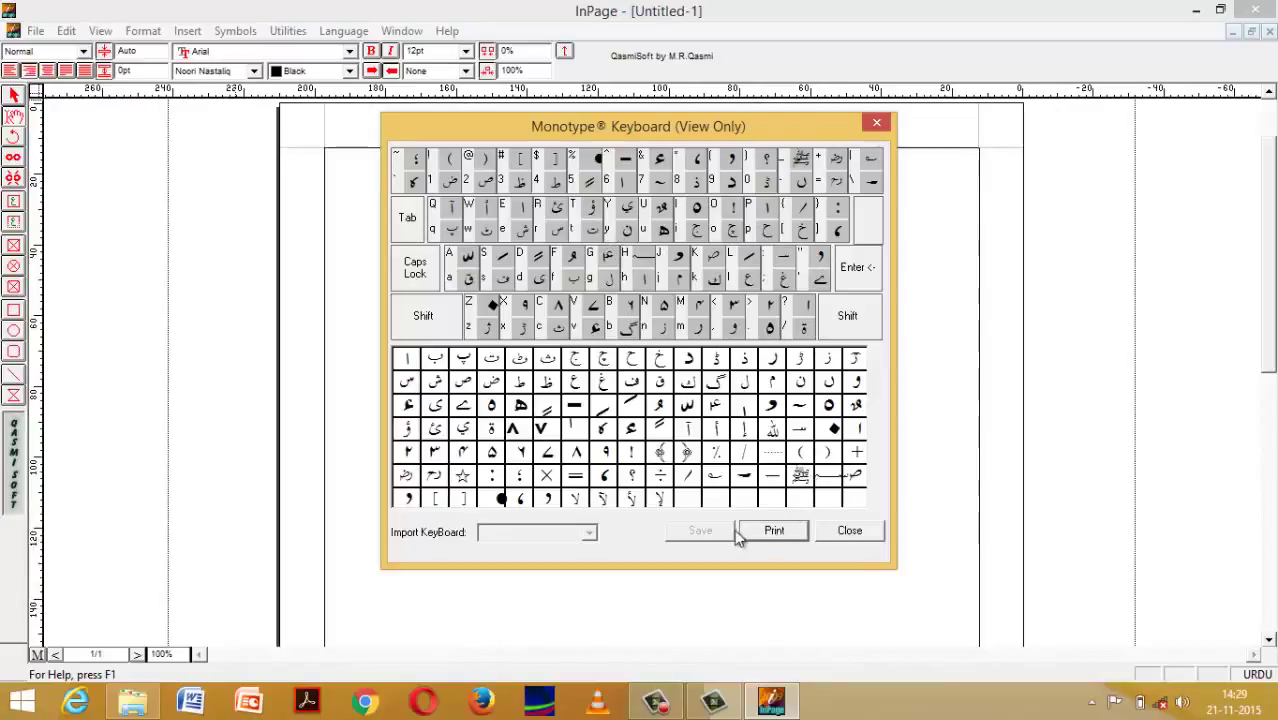
pyautogui.click(856, 530)
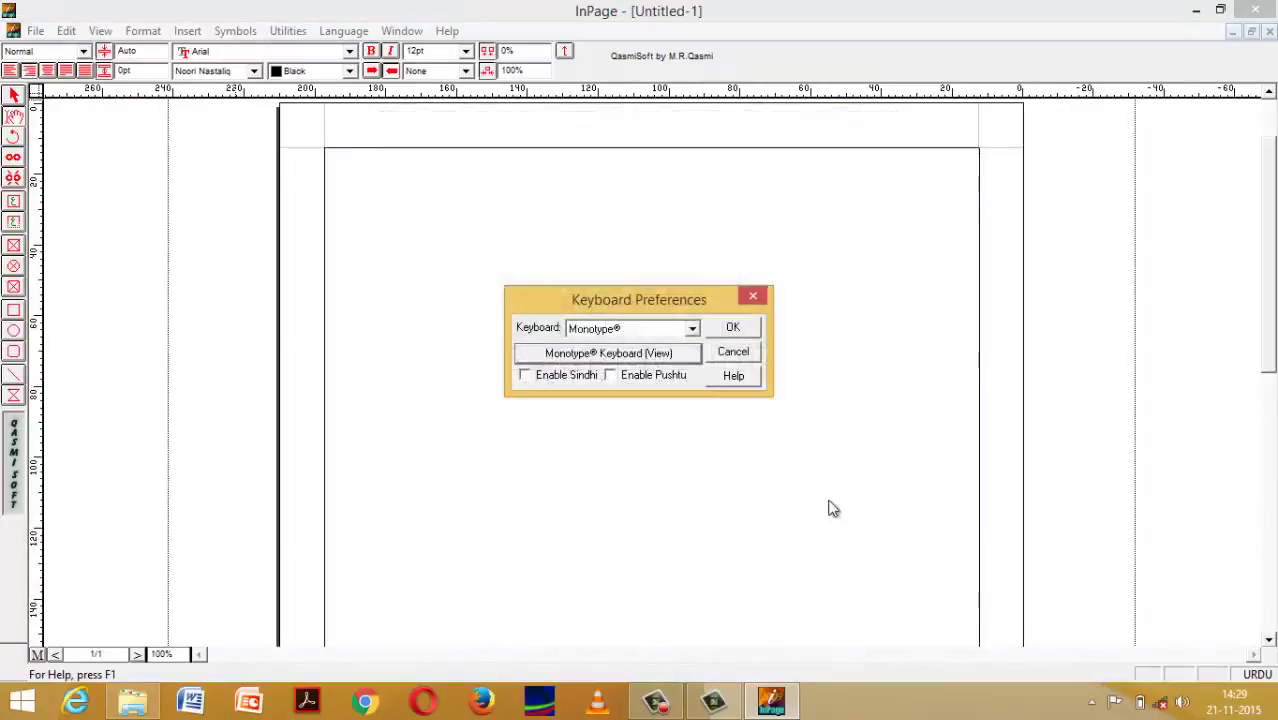
# - Choose the Phonetic keyboard in the preferences and view its character layout
pyautogui.click(692, 330)
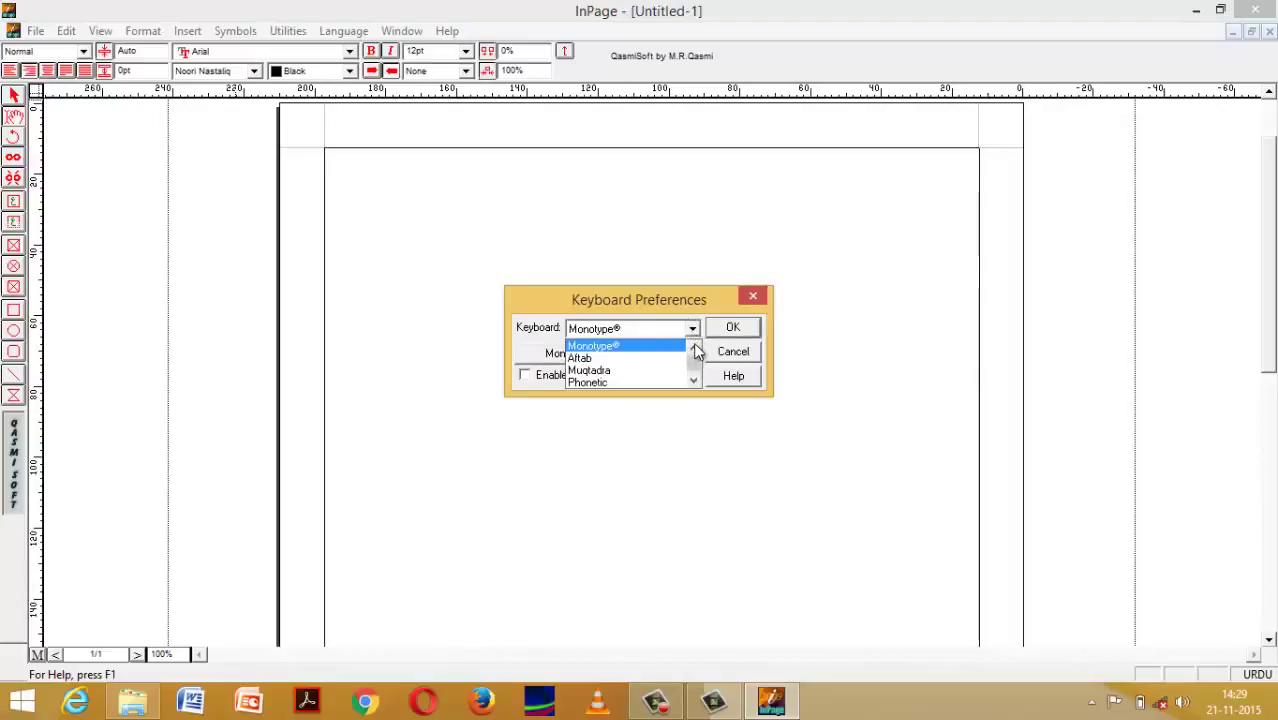
pyautogui.click(645, 383)
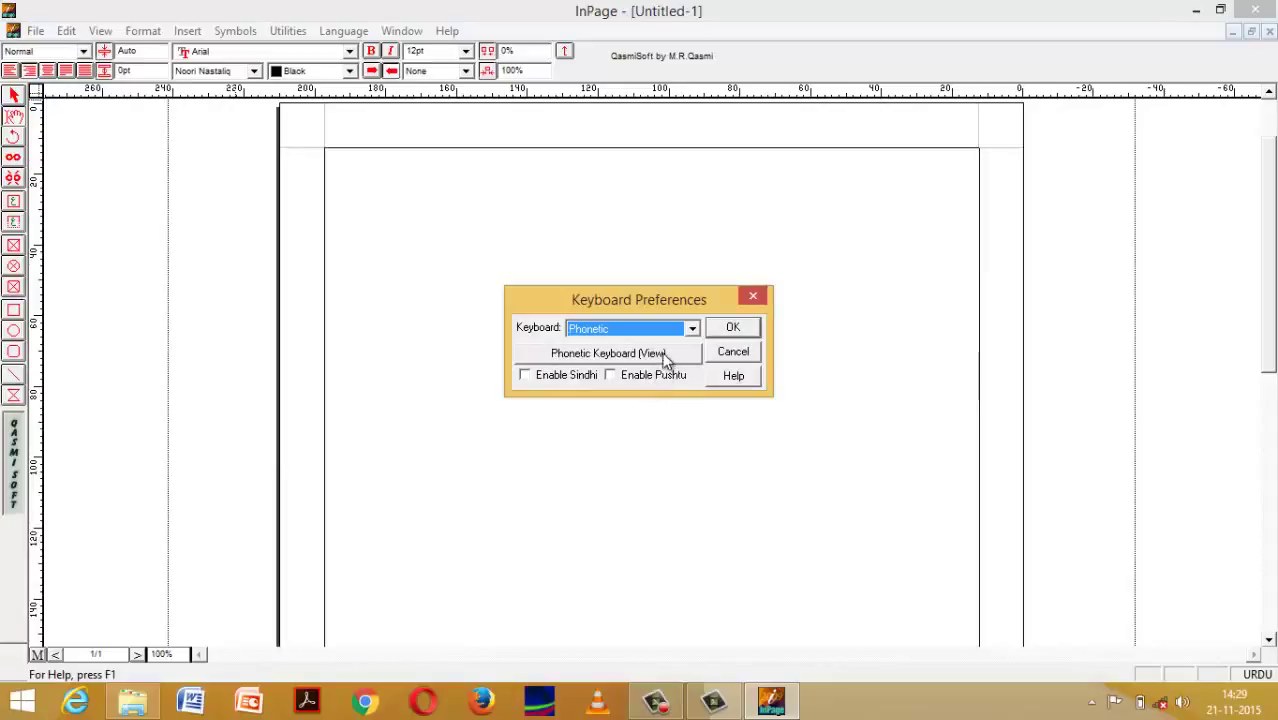
pyautogui.click(648, 353)
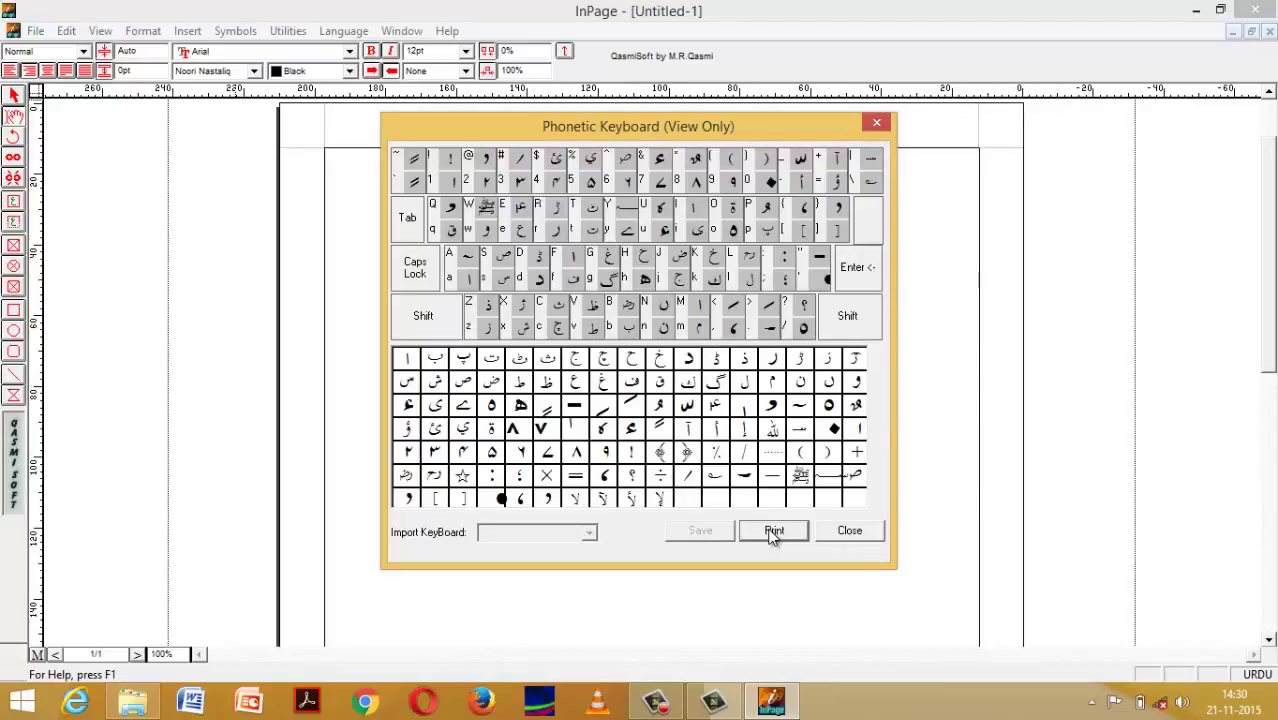
pyautogui.click(850, 531)
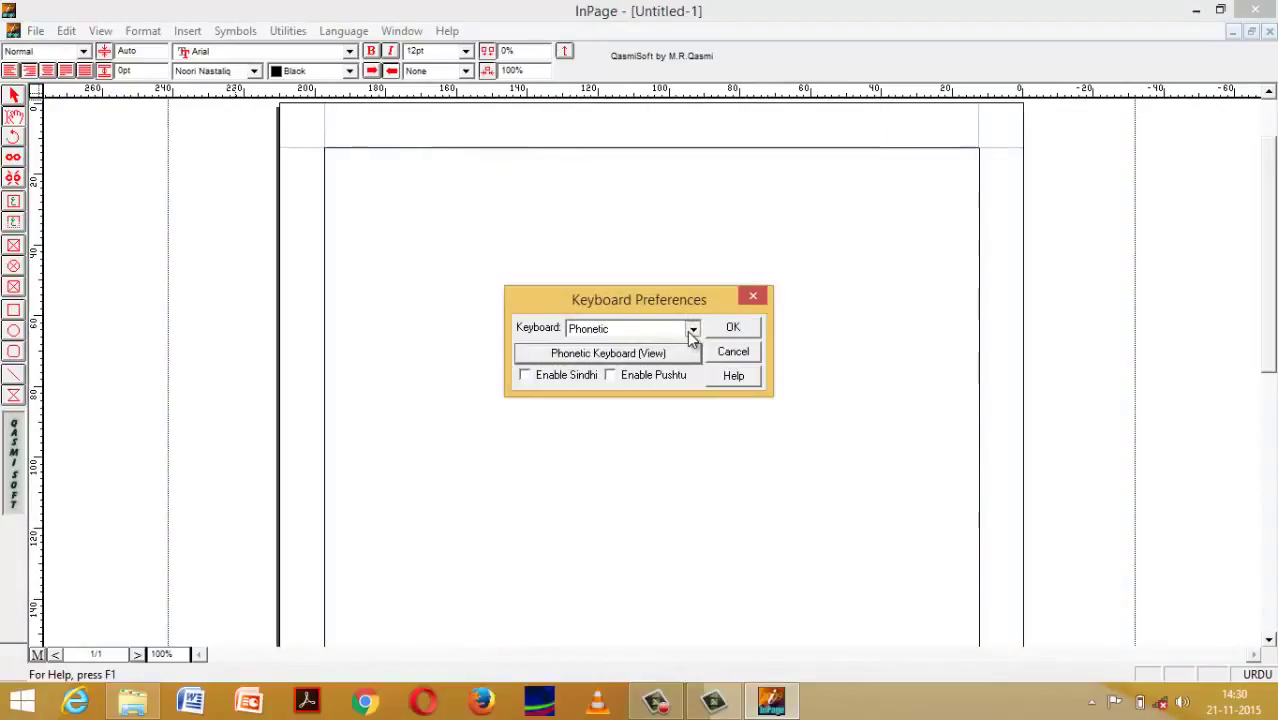
# - Set the active keyboard to User Defined Keyboard 1 and confirm the preferences
pyautogui.click(692, 330)
pyautogui.click(693, 380)
pyautogui.click(693, 380)
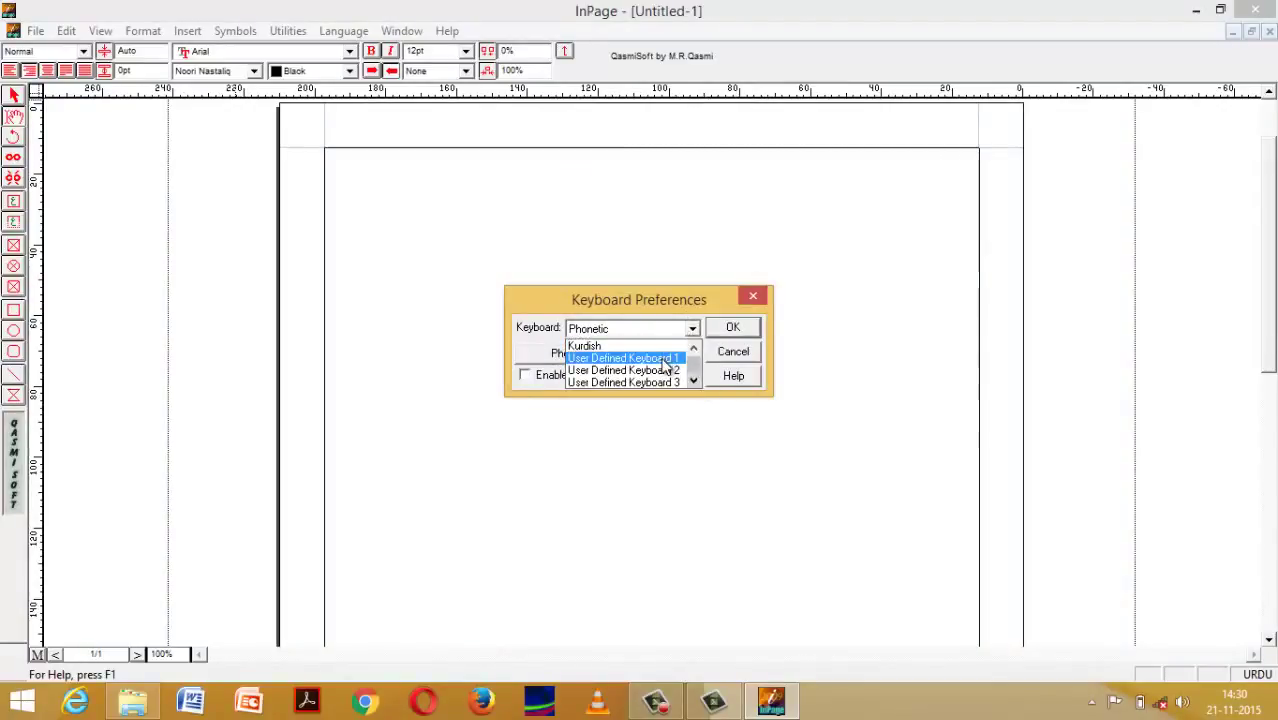
pyautogui.click(664, 360)
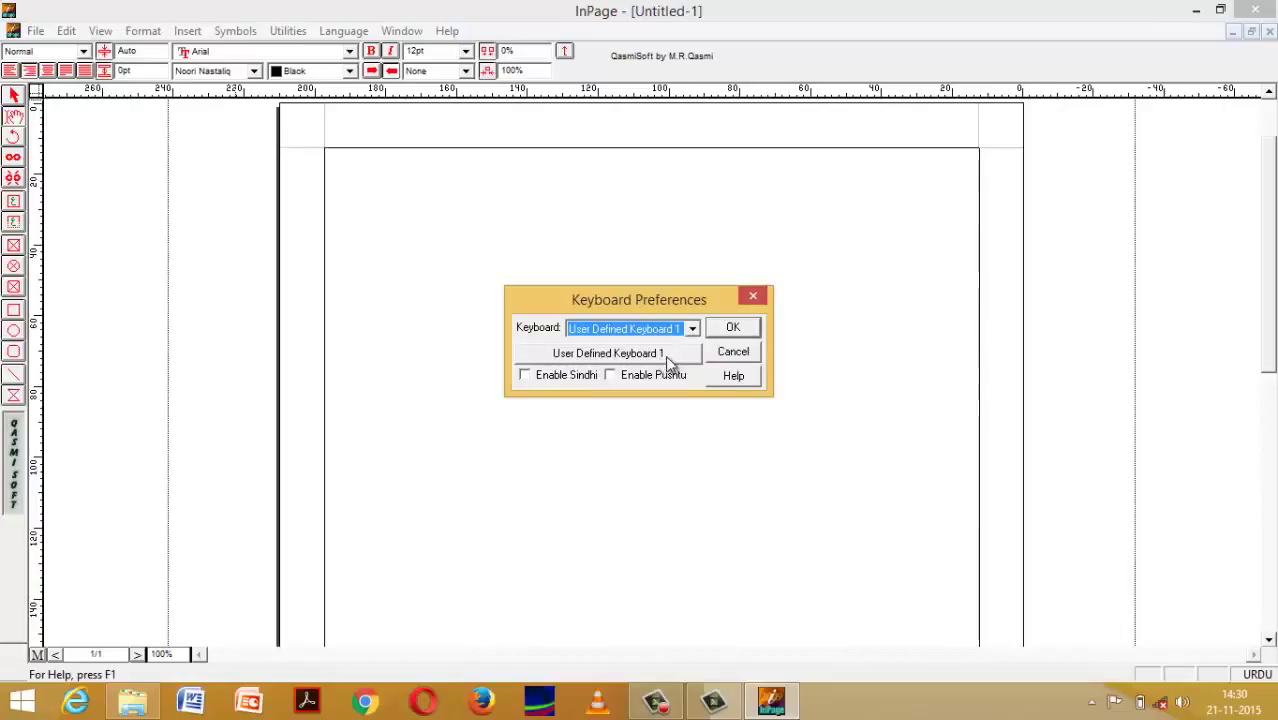
pyautogui.click(750, 328)
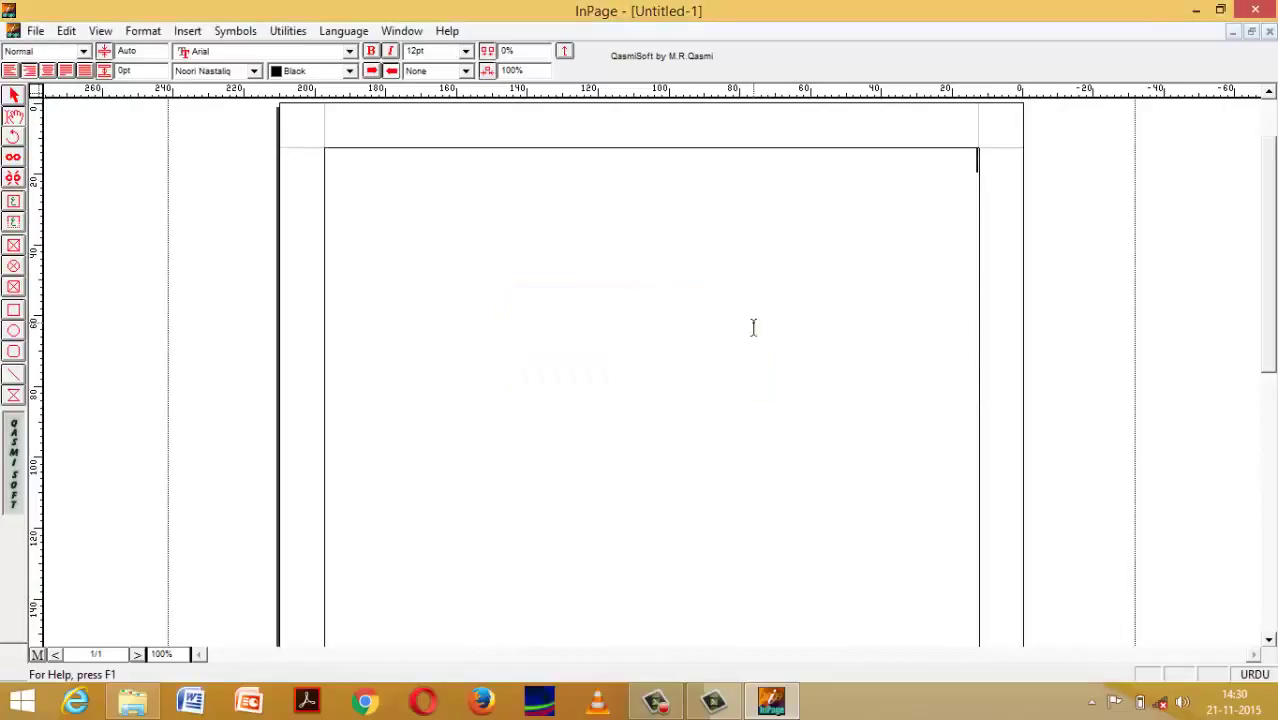
# - Reopen the keyboard preferences and open the User Defined Keyboard 1 layout for editing
pyautogui.click(66, 30)
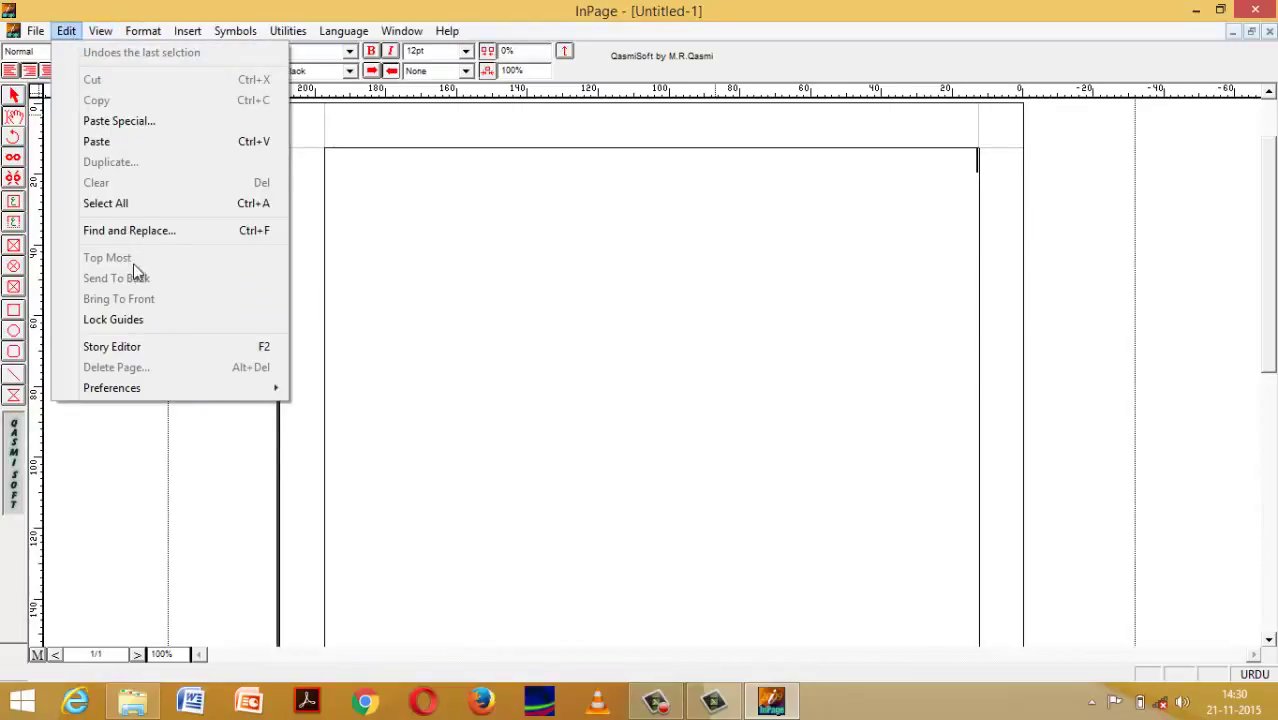
pyautogui.moveTo(205, 388)
pyautogui.click(350, 468)
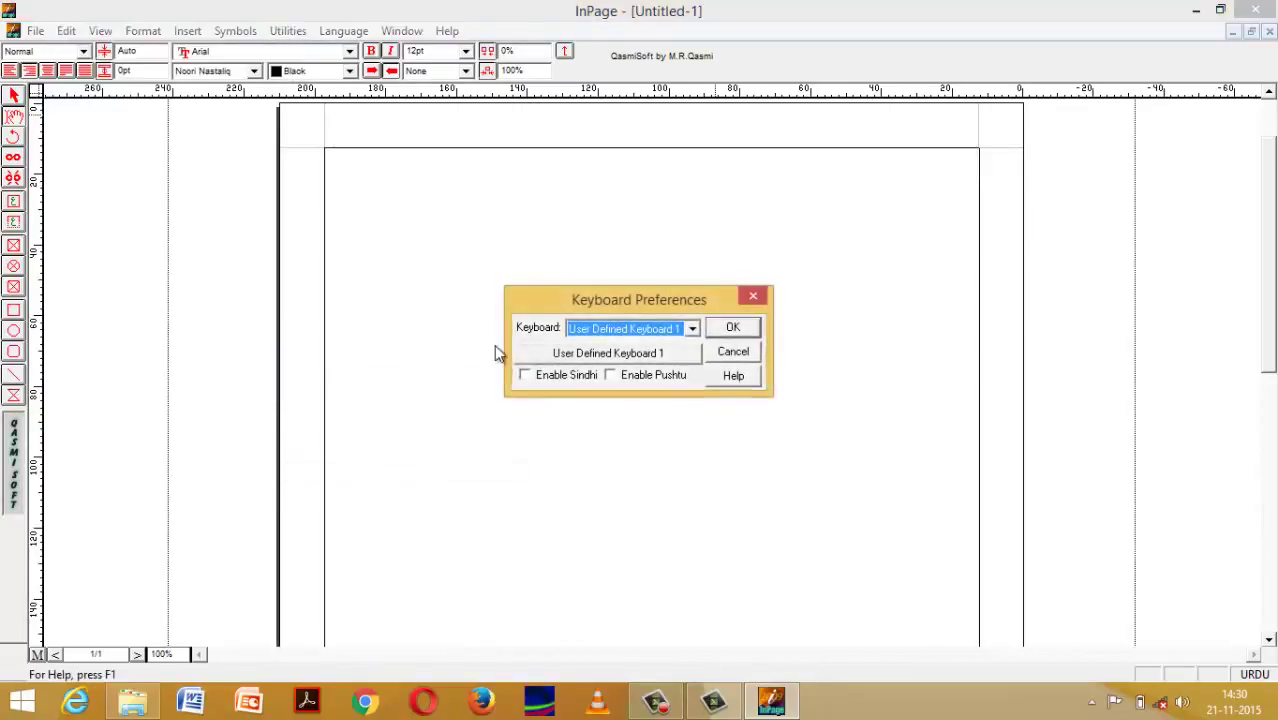
pyautogui.click(628, 353)
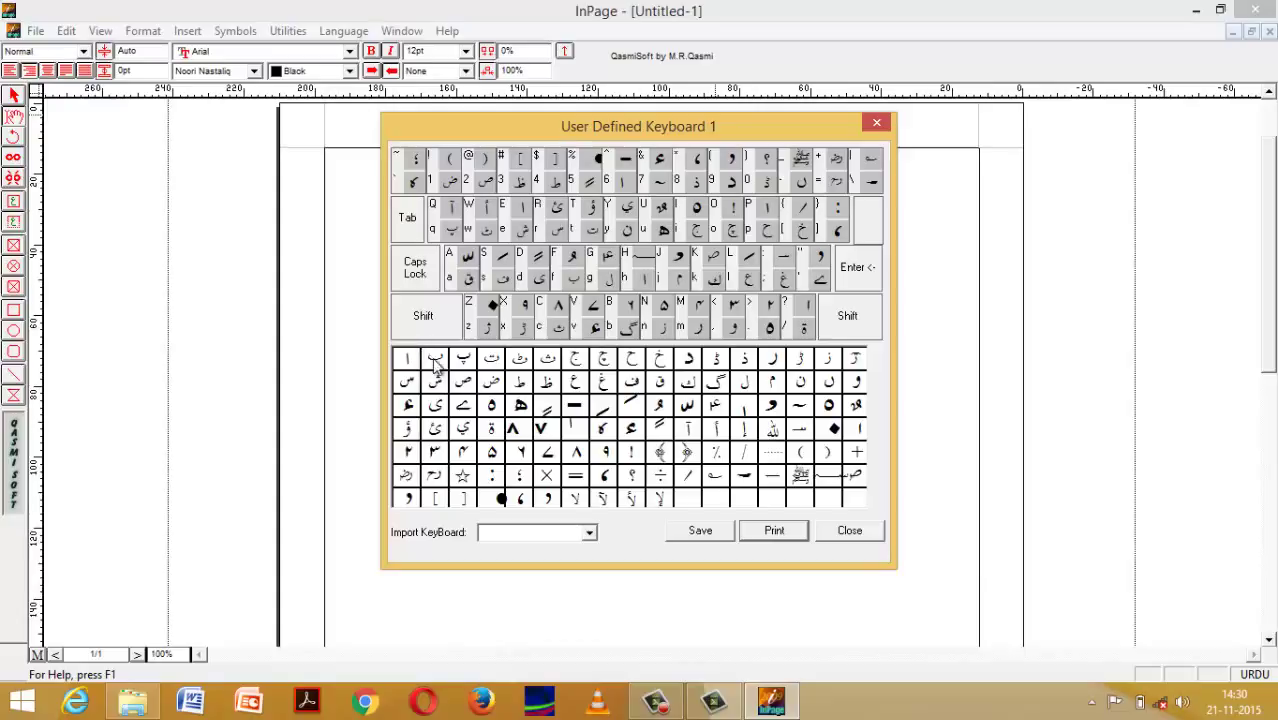
# - Assign the character ب to lowercase a and پ to uppercase A in the custom layout
pyautogui.moveTo(435, 367); pyautogui.dragTo(474, 280)
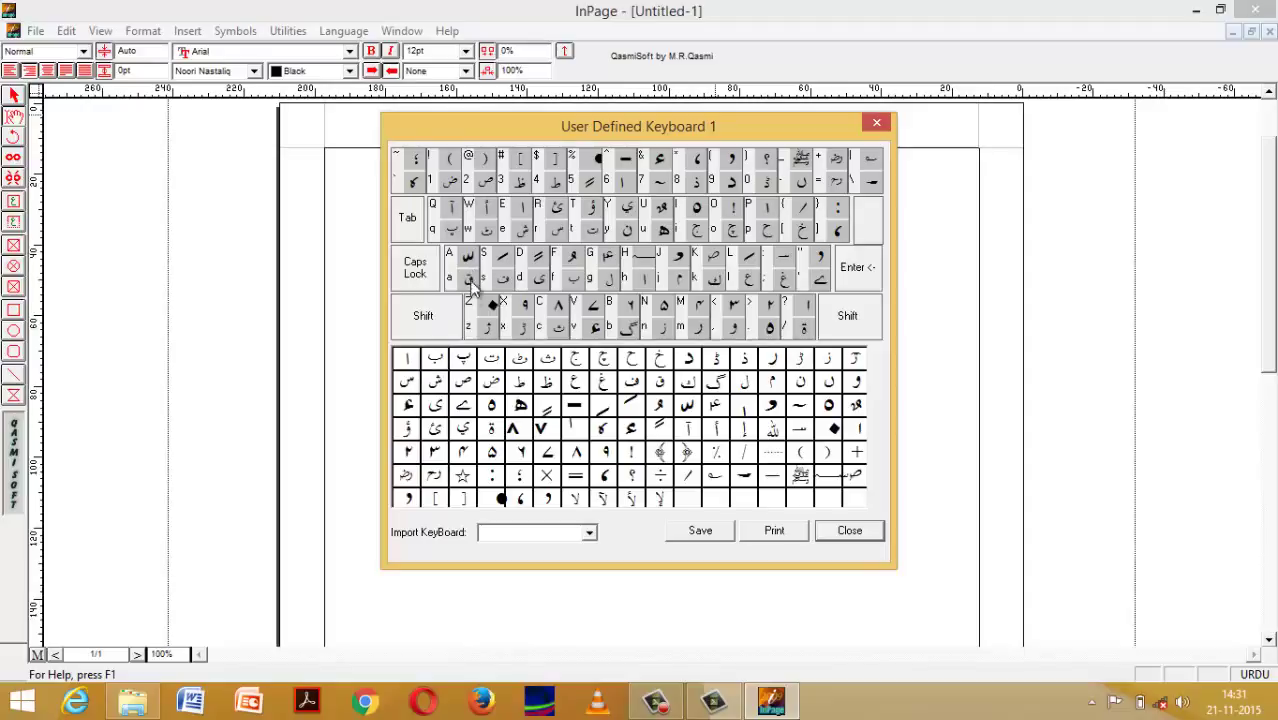
pyautogui.moveTo(442, 360); pyautogui.dragTo(474, 280)
pyautogui.moveTo(463, 358); pyautogui.dragTo(472, 256)
# - Import the Phonetic layout into User Defined Keyboard 1, save it and close the layout editor
pyautogui.click(590, 534)
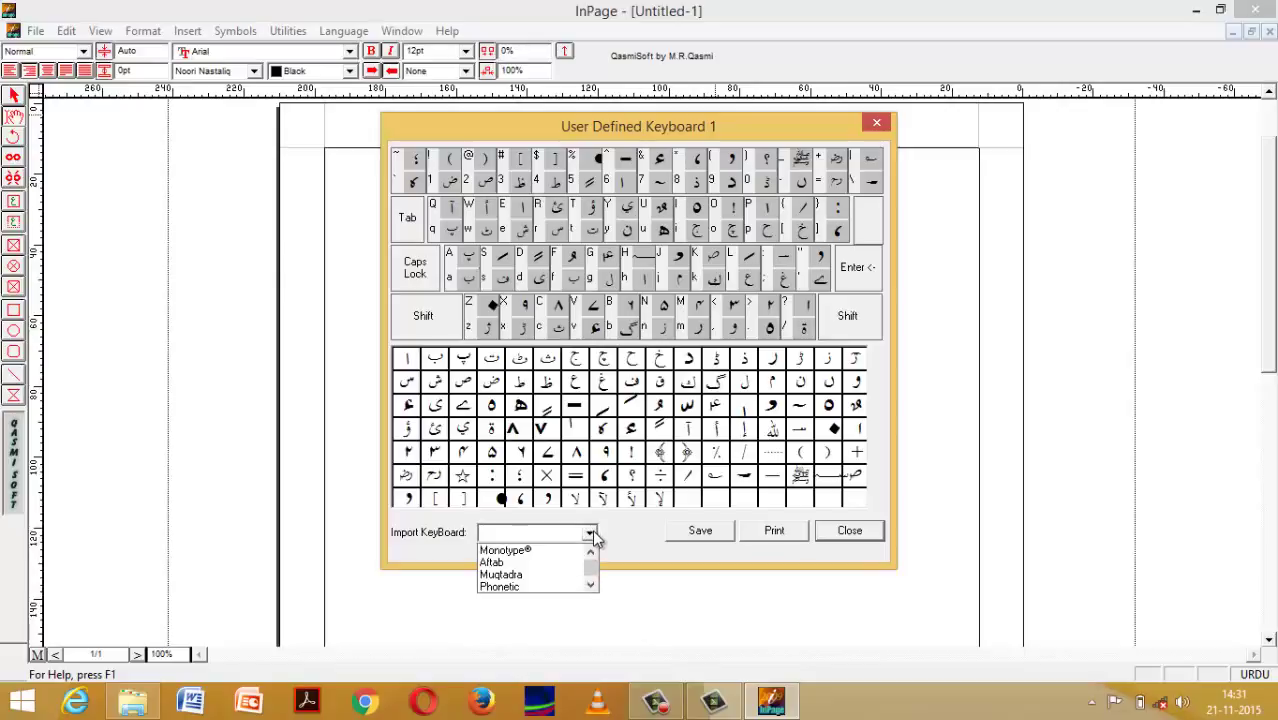
pyautogui.click(591, 585)
pyautogui.click(591, 585)
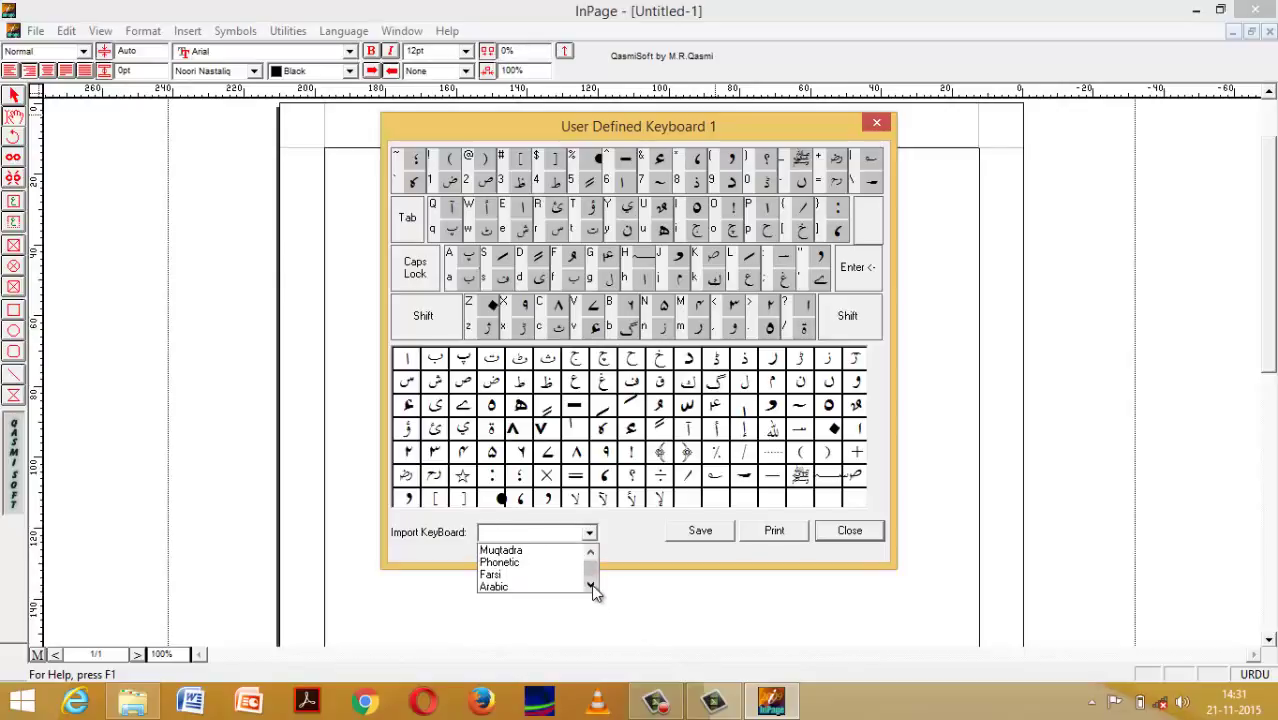
pyautogui.click(507, 565)
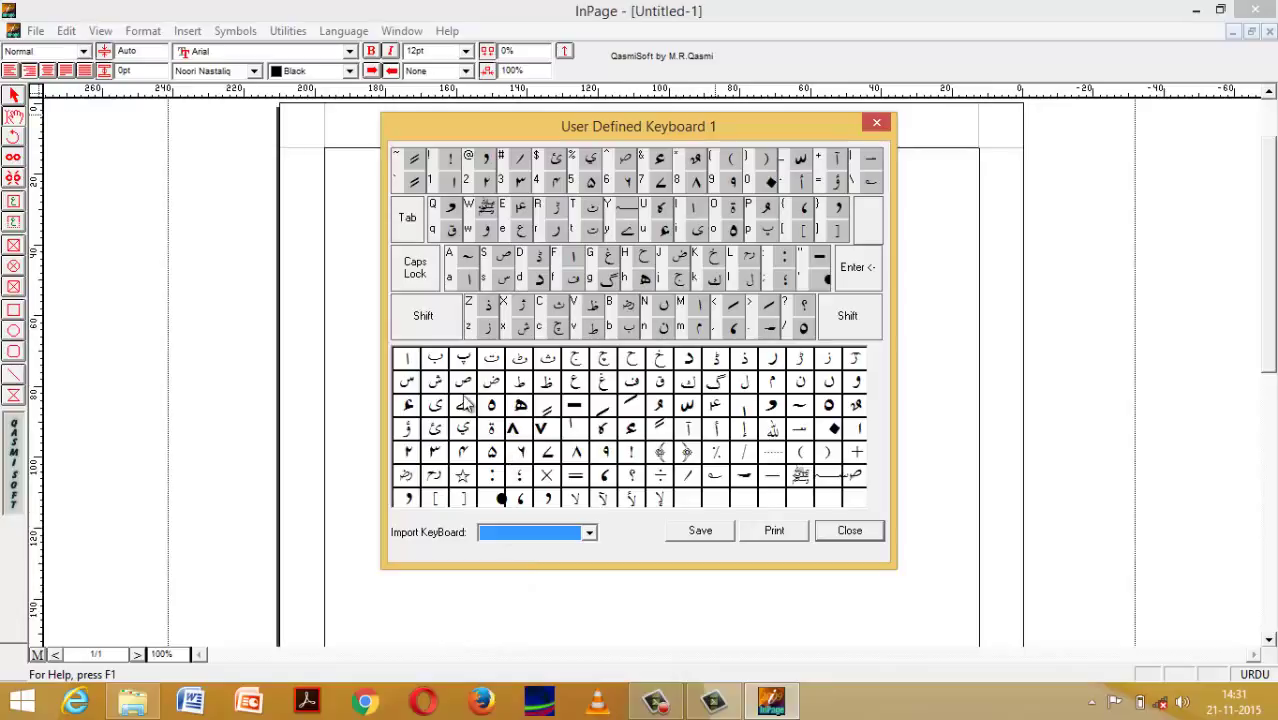
pyautogui.click(640, 410)
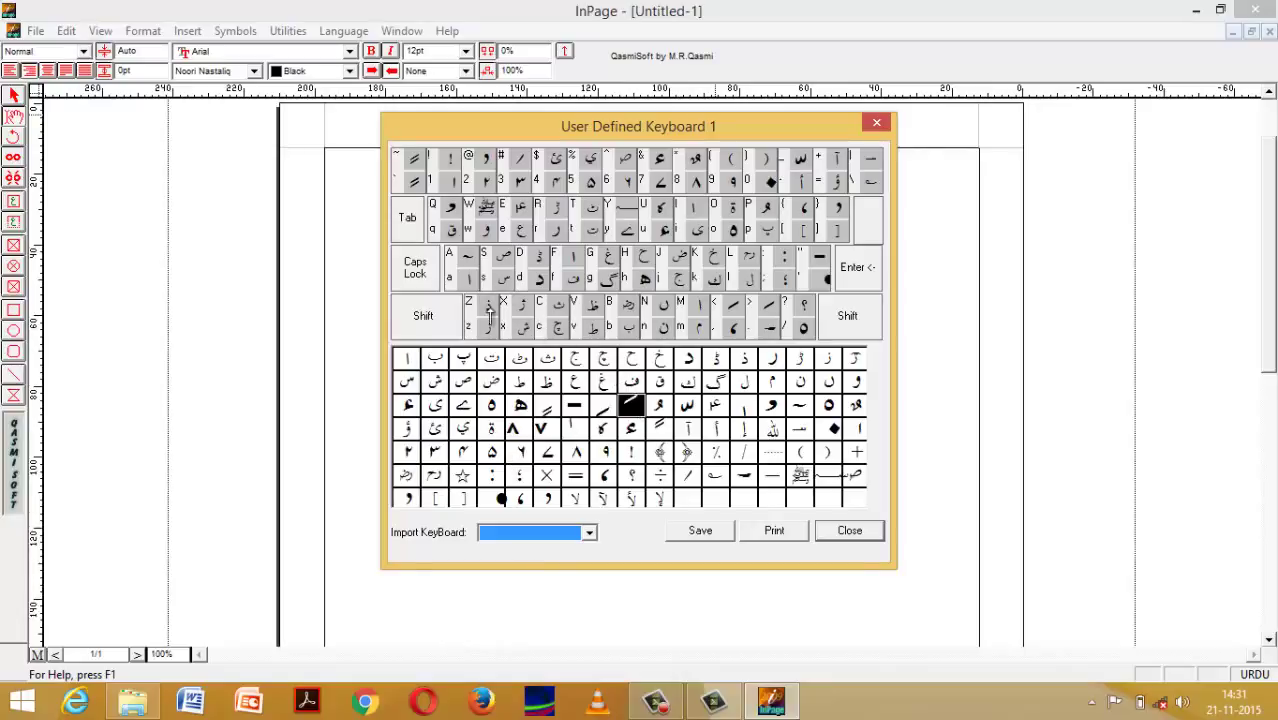
pyautogui.click(638, 400)
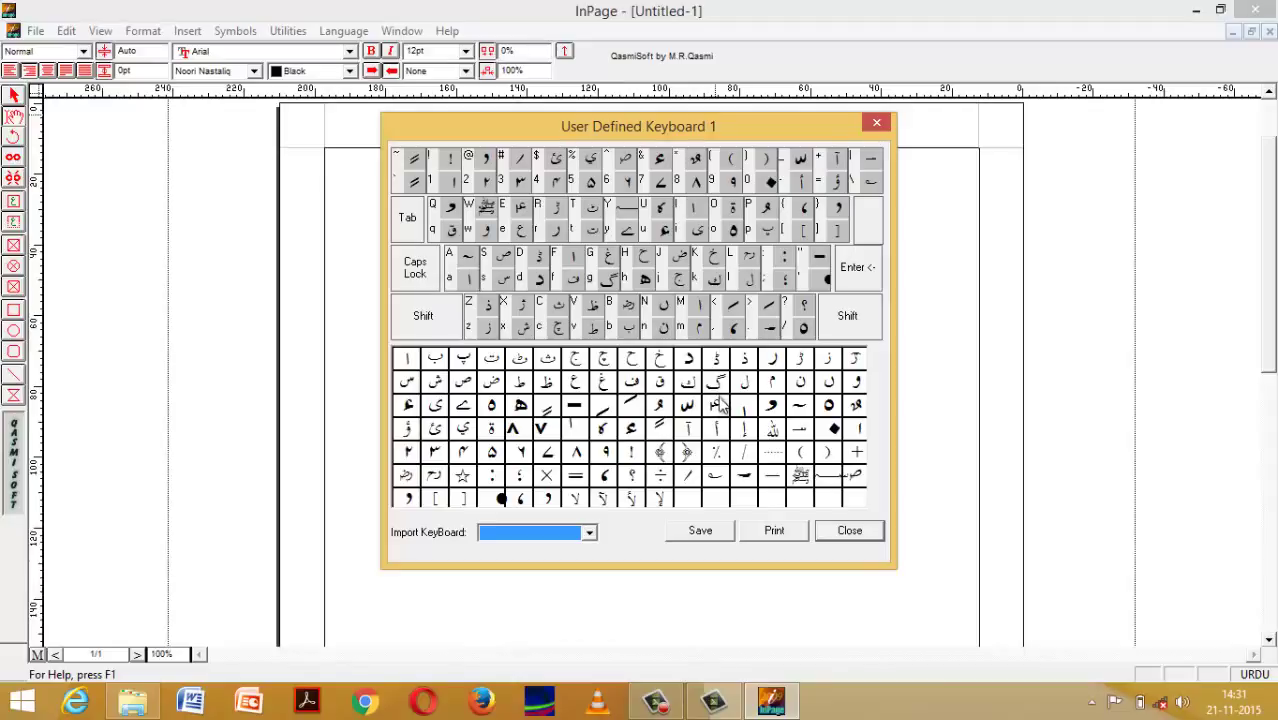
pyautogui.click(705, 531)
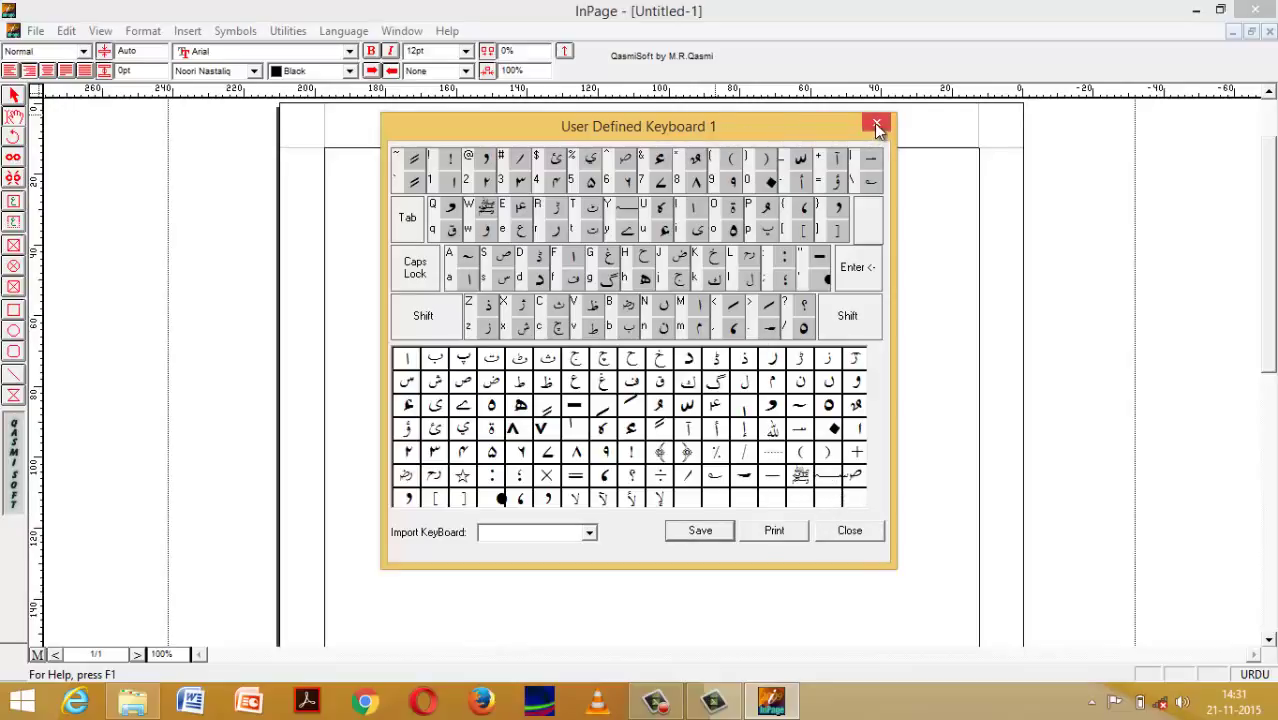
pyautogui.click(851, 531)
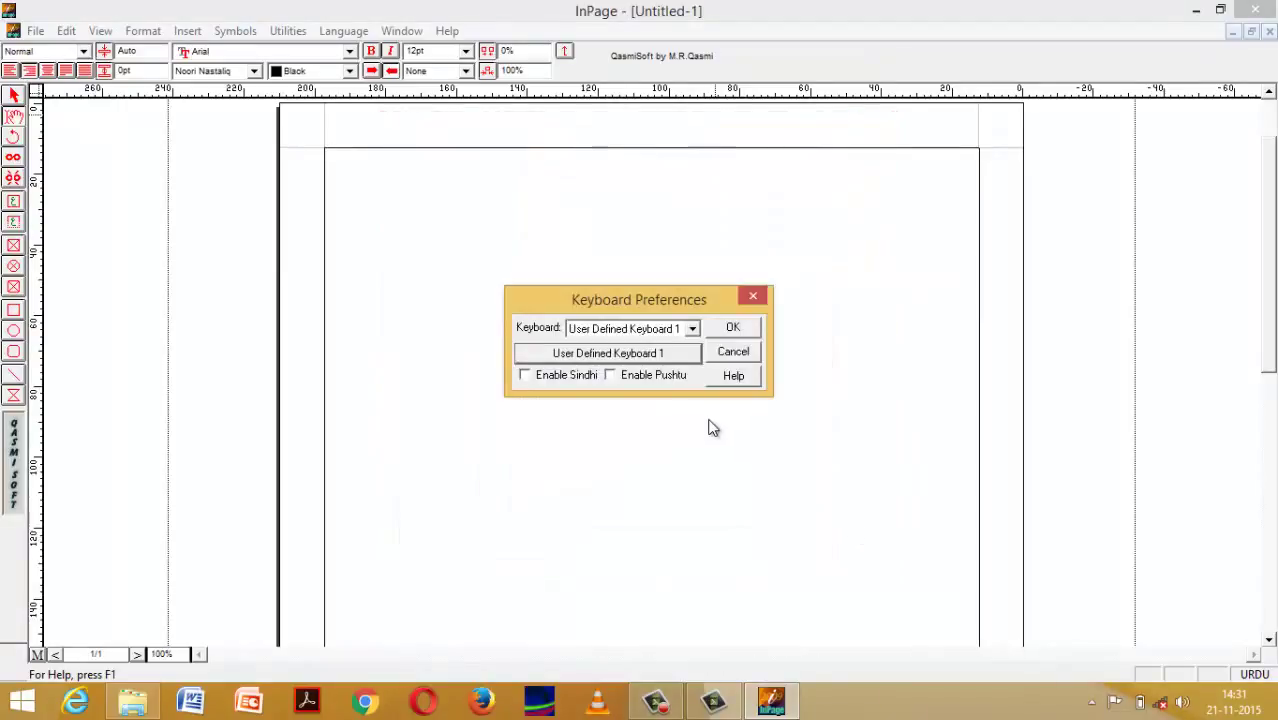
# - Set the active keyboard to Phonetic with Sindhi and Pushtu enabled, and confirm the preferences
pyautogui.click(632, 332)
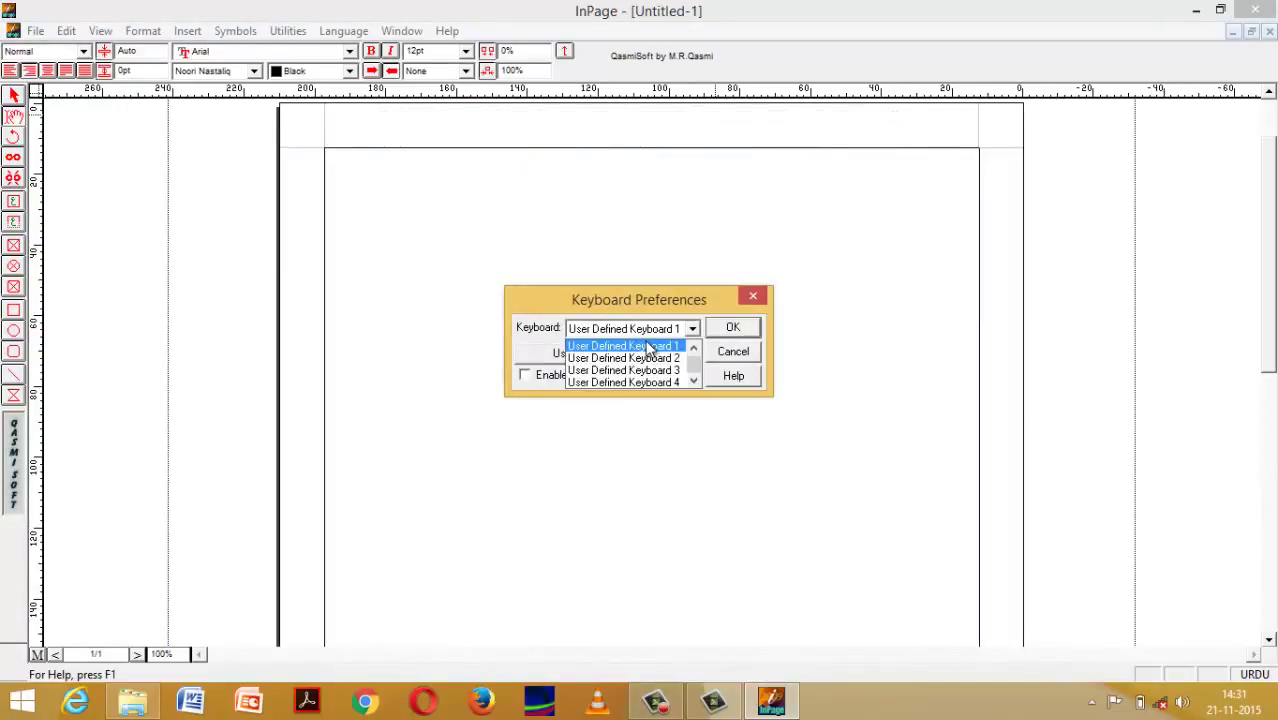
pyautogui.click(700, 352)
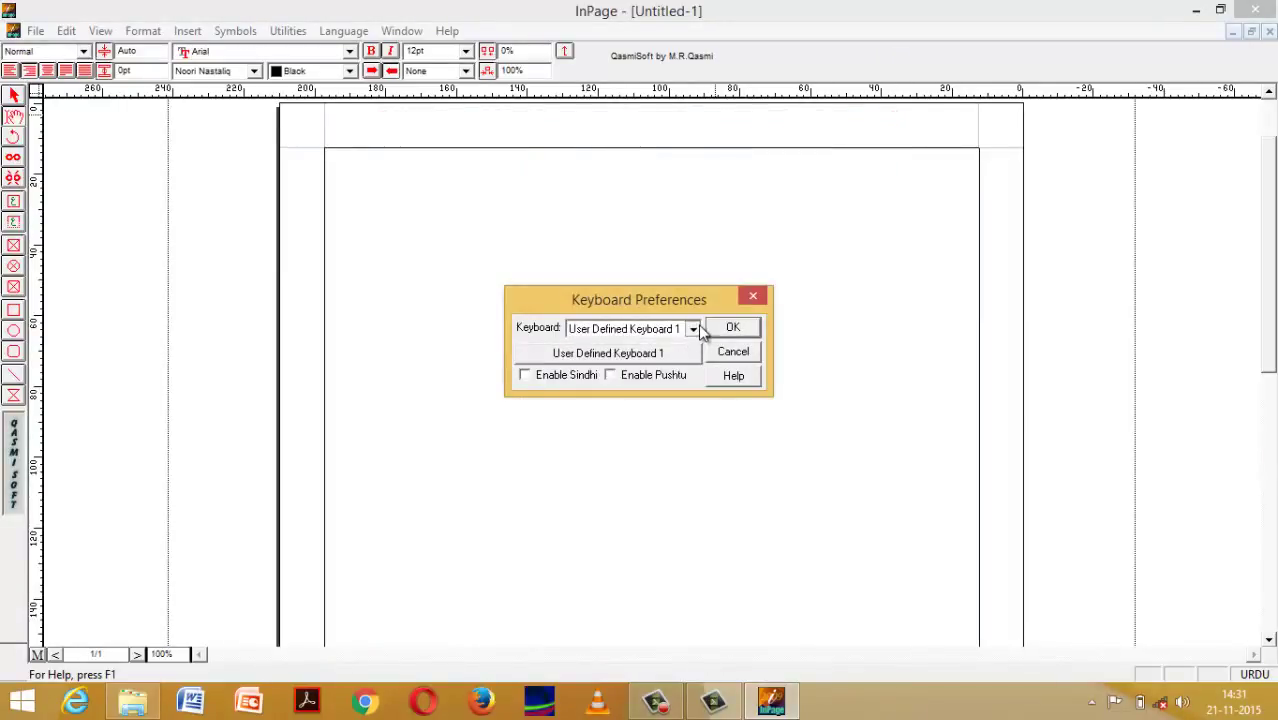
pyautogui.click(692, 329)
pyautogui.click(694, 347)
pyautogui.click(694, 347)
pyautogui.click(694, 347)
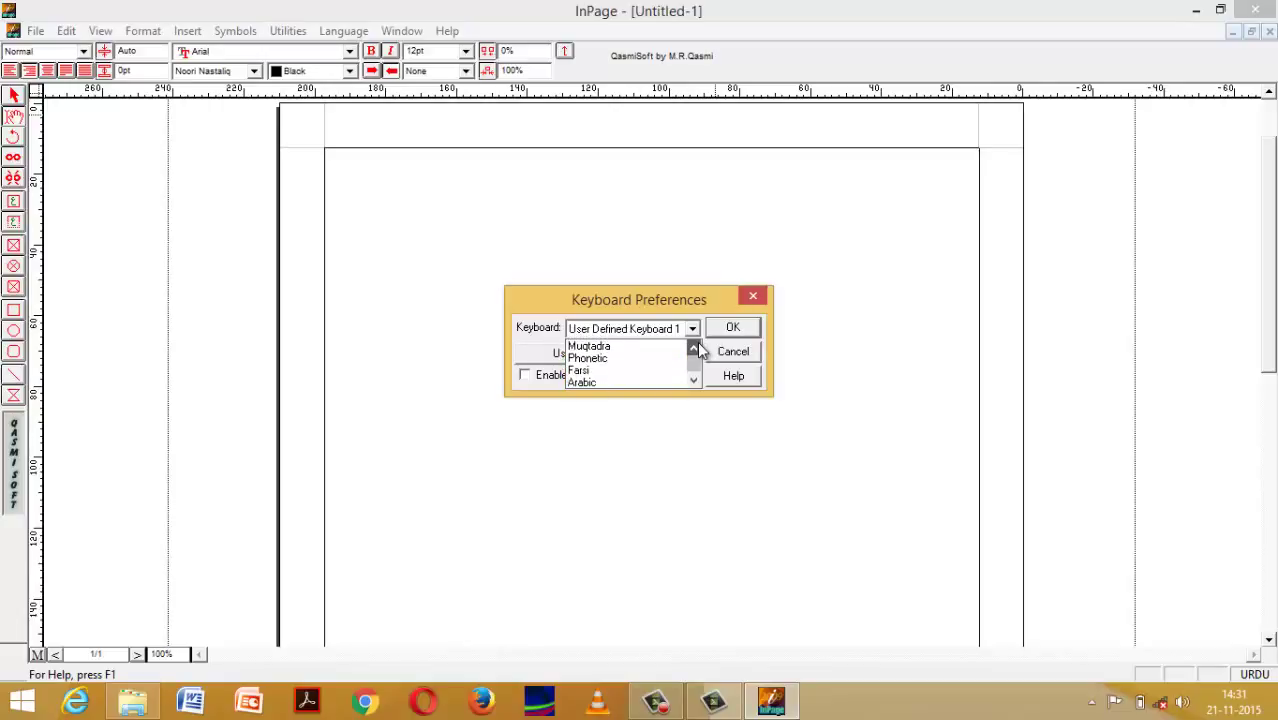
pyautogui.click(640, 358)
pyautogui.click(586, 377)
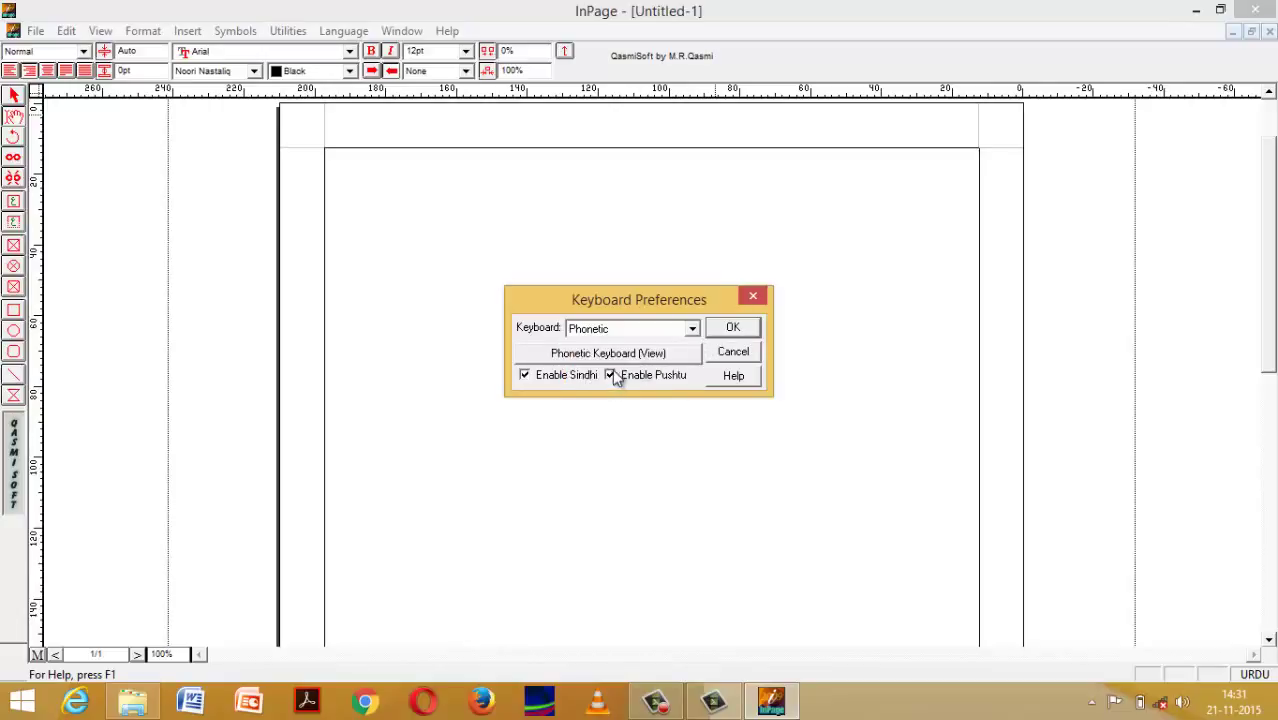
pyautogui.click(743, 333)
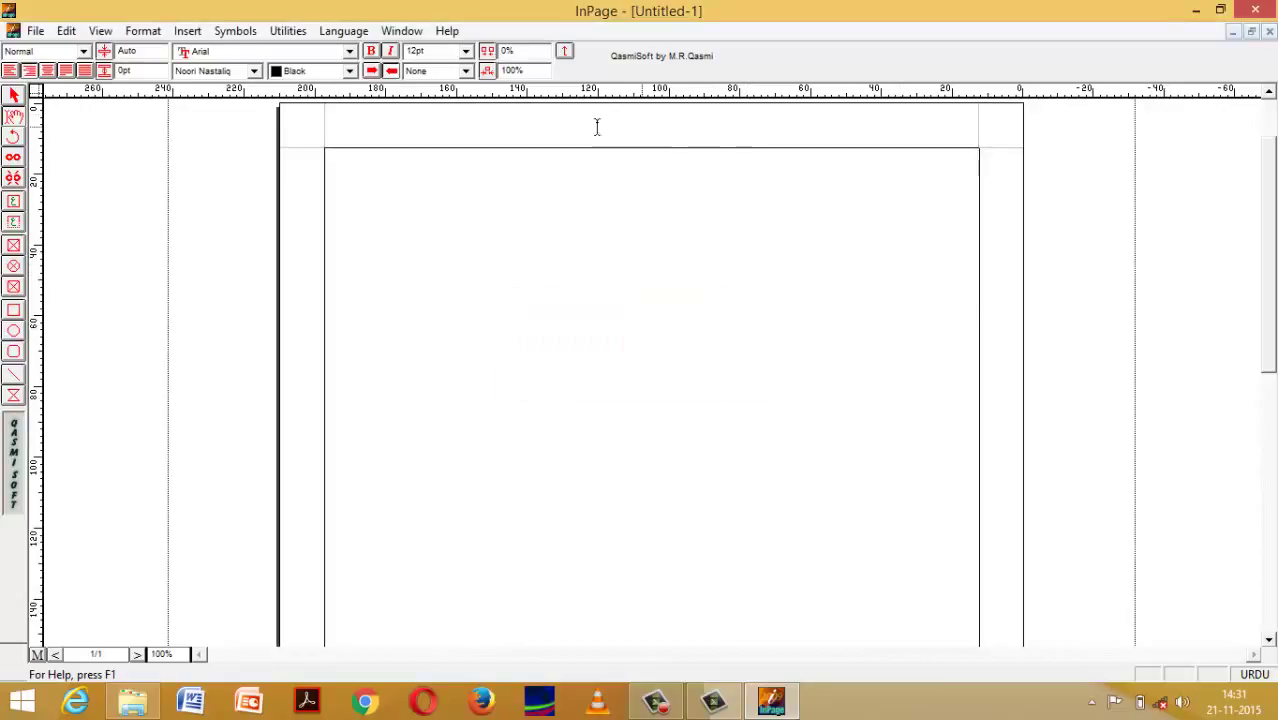
# - Set the font size to 72pt and enter the Urdu characters مء on the page
pyautogui.click(465, 51)
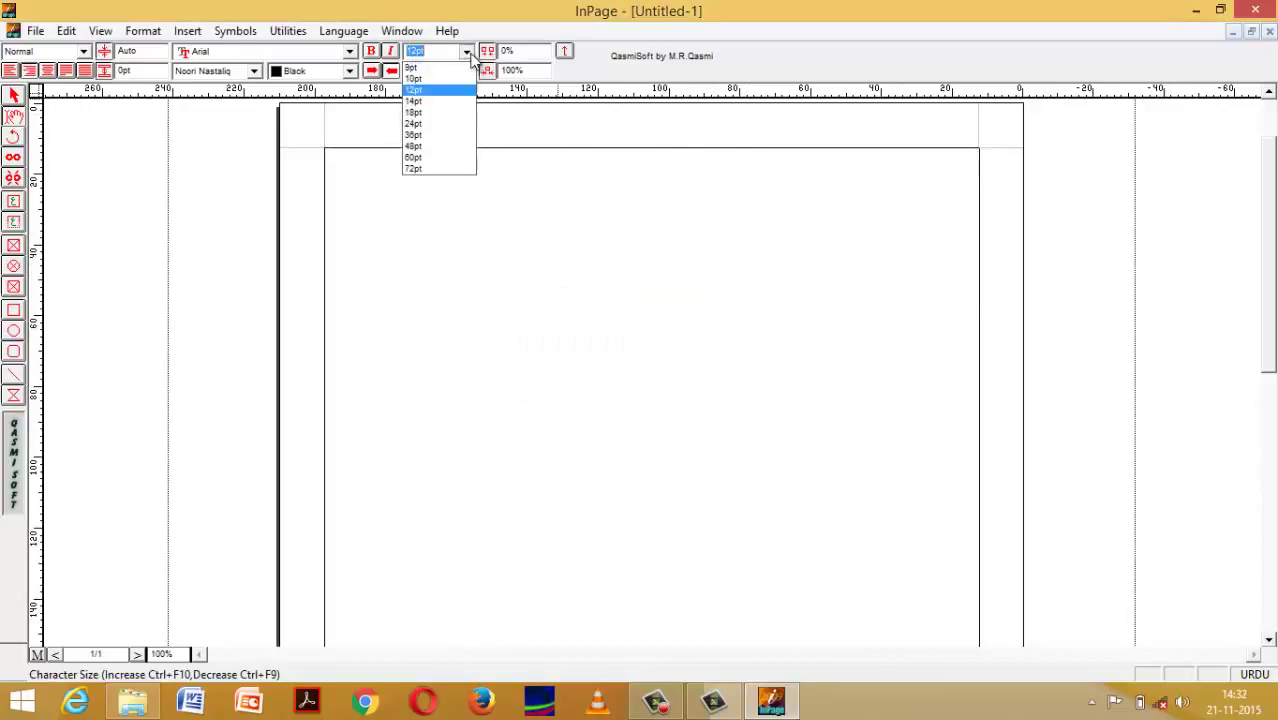
pyautogui.click(432, 169)
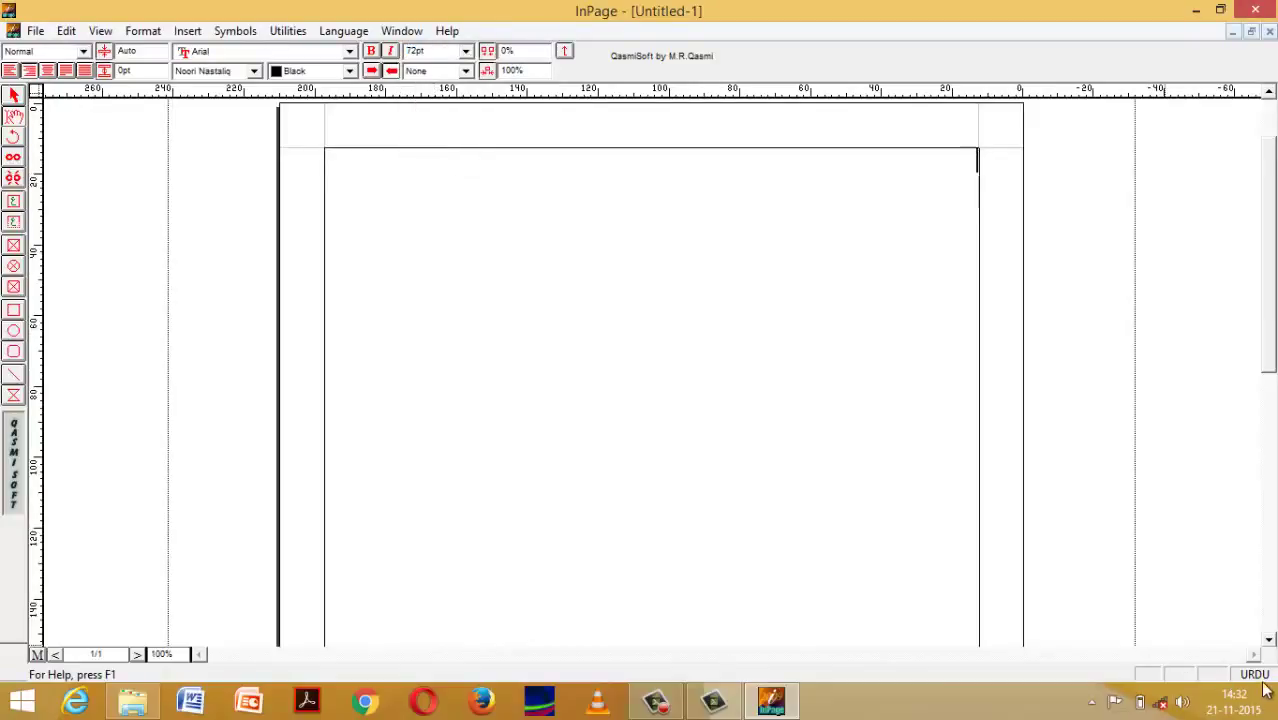
pyautogui.write('مع')
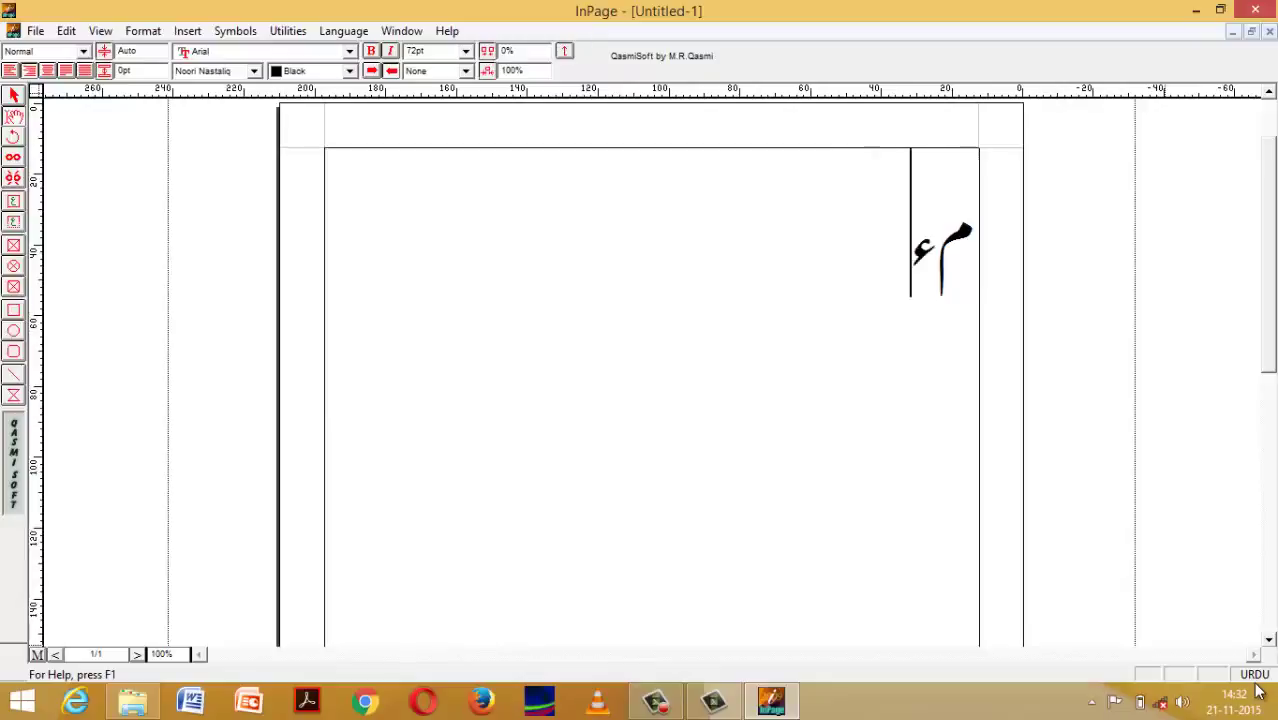
pyautogui.press('BackSpace')
pyautogui.write('یف')
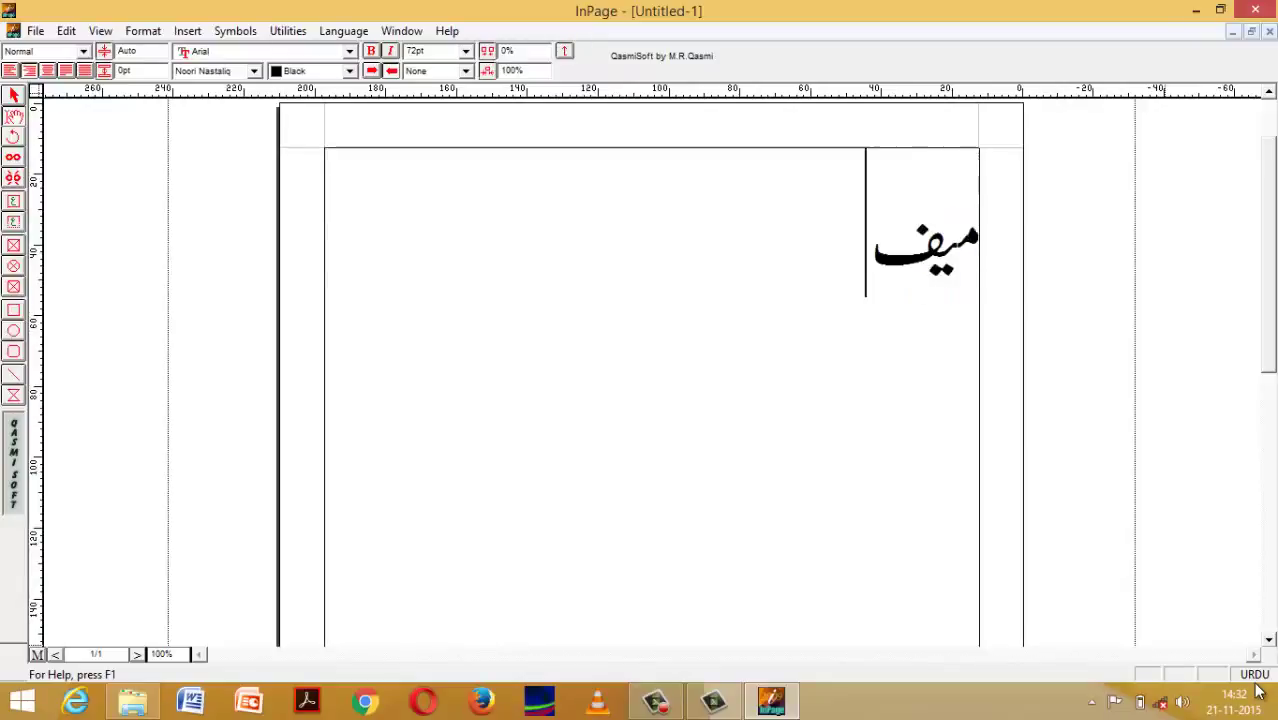
pyautogui.write('ر')
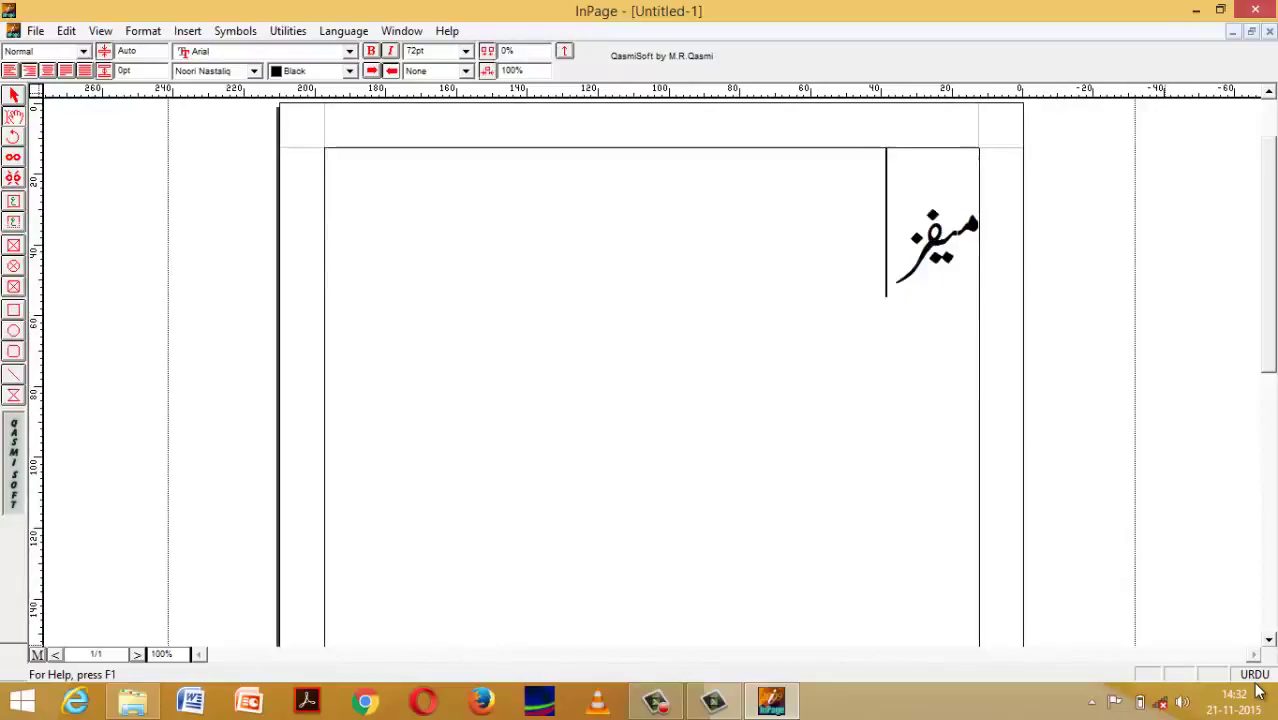
pyautogui.press('BackSpace')
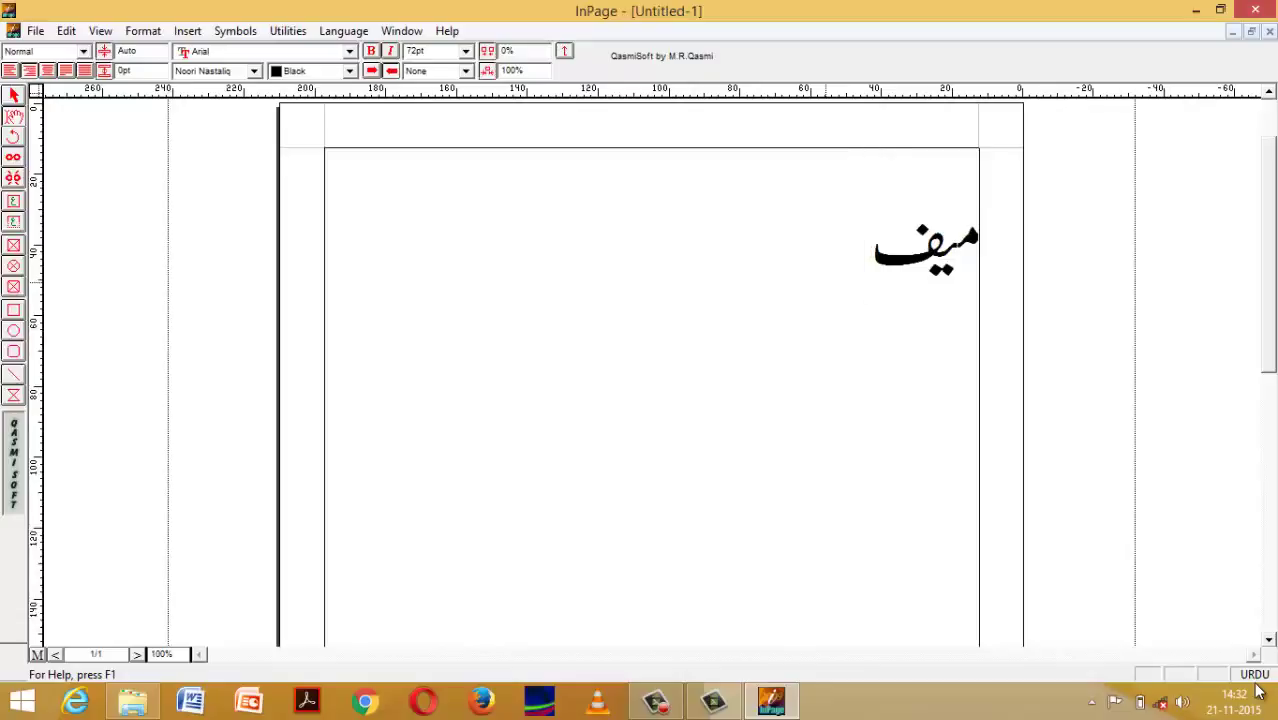
pyautogui.write('ضان')
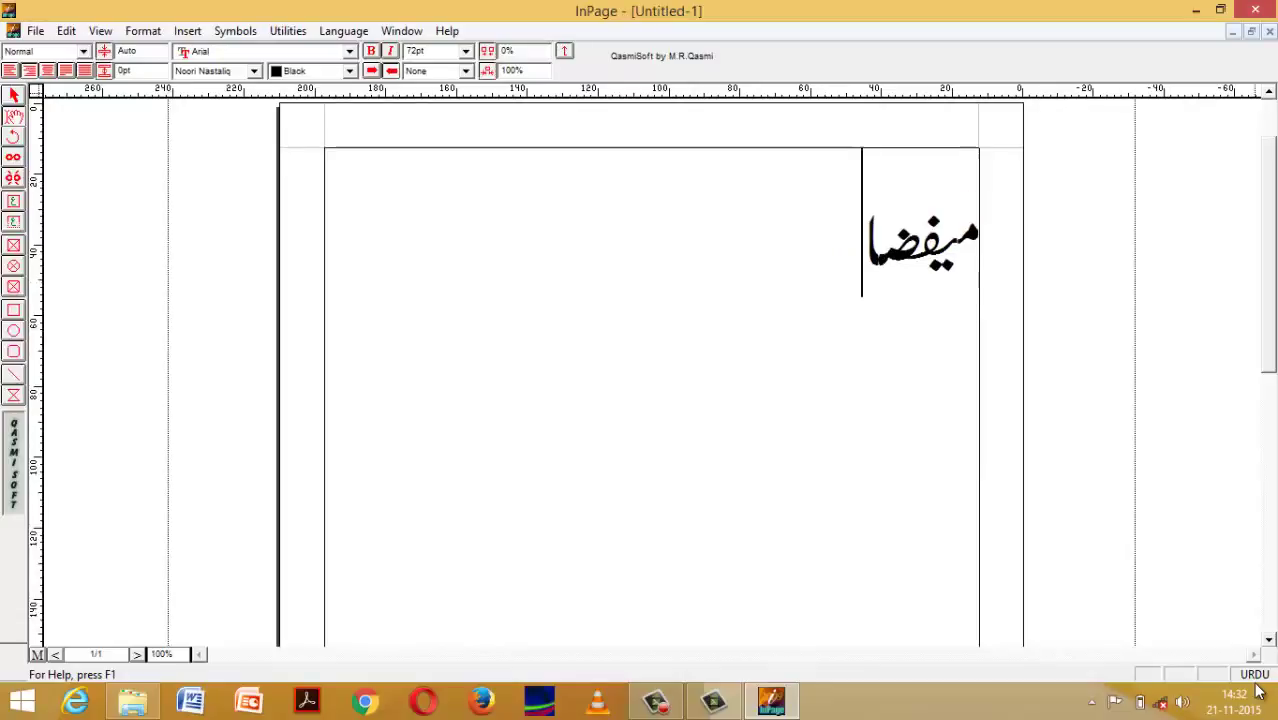
pyautogui.press('BackSpace')
pyautogui.press('BackSpace')
pyautogui.press('BackSpace')
pyautogui.press('BackSpace')
pyautogui.press('BackSpace')
pyautogui.press('BackSpace')
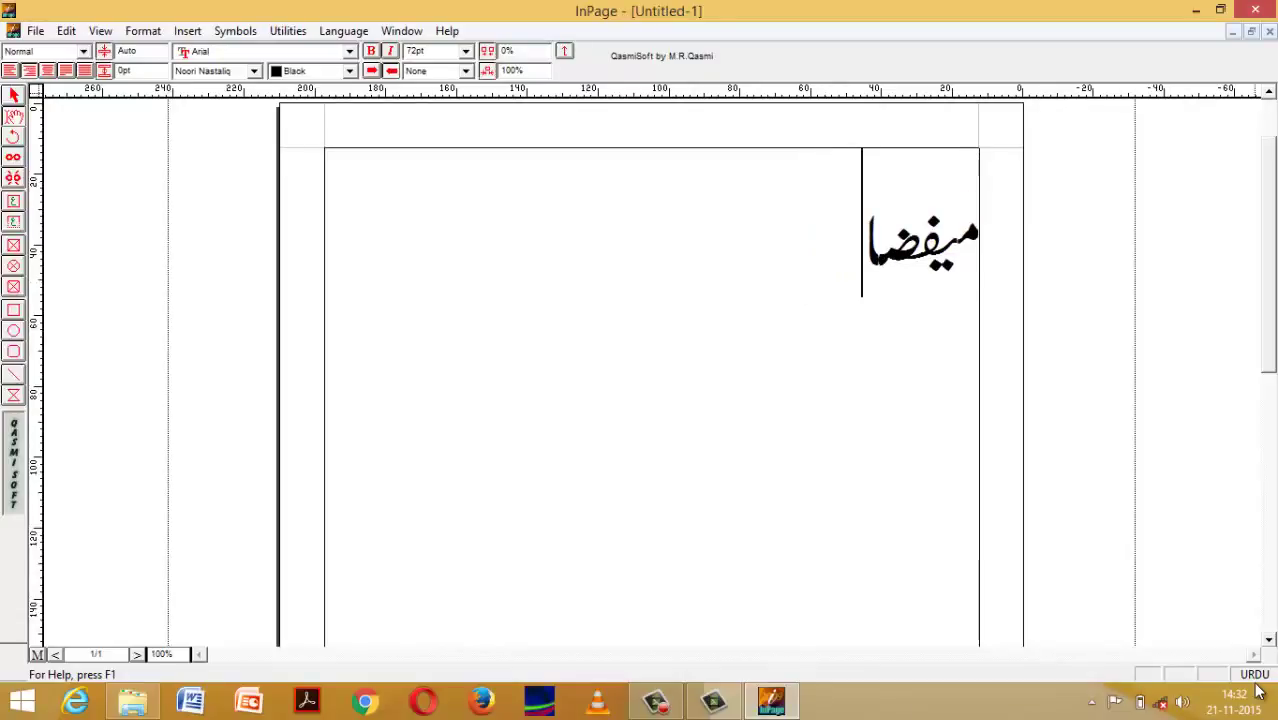
# - Enter the sample first name in Urdu script on the page's first line
pyautogui.write('فی')
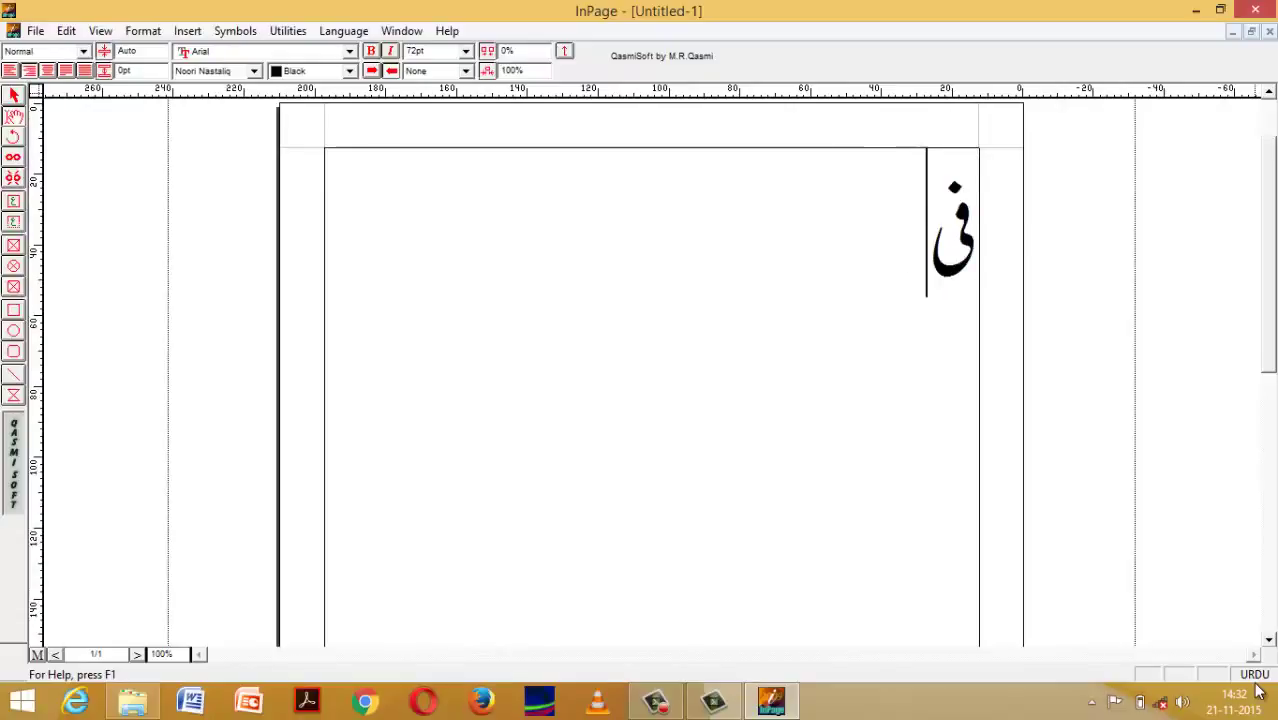
pyautogui.write('ضان')
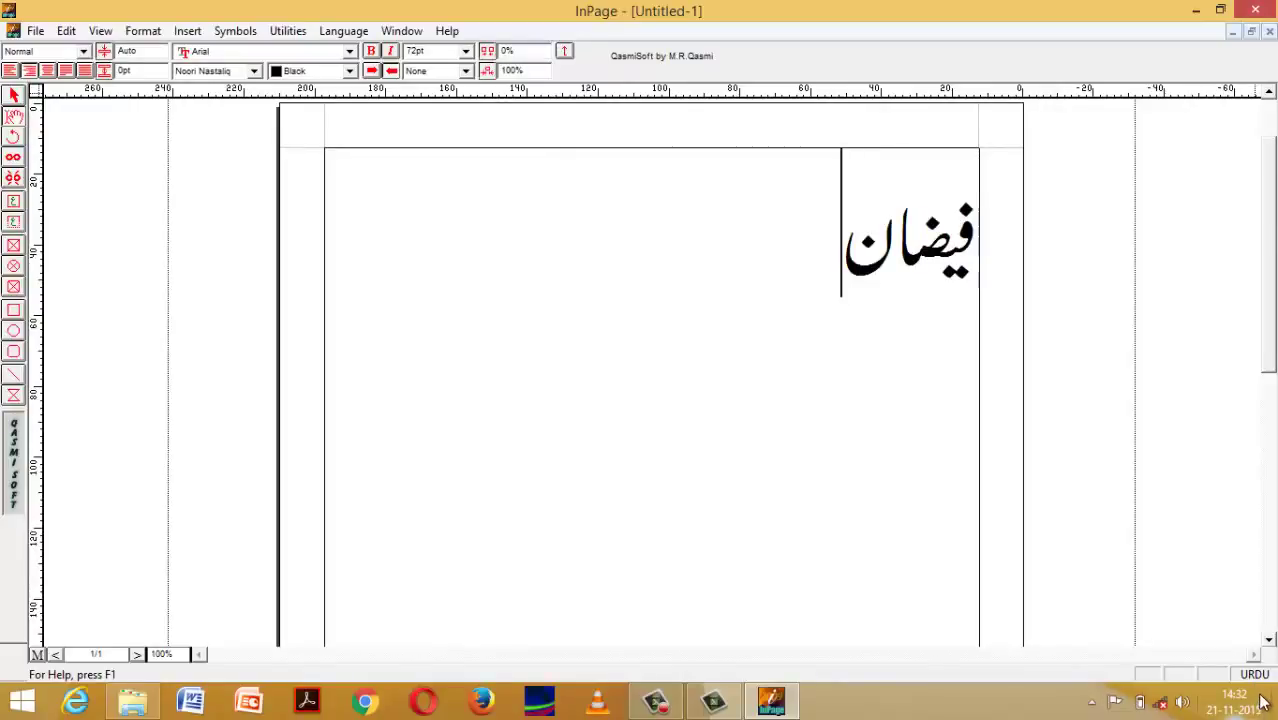
# - Switch the typing language to Sindhi and enter the characters ٻجم ق ؛ on a new line
pyautogui.moveTo(1257, 678)
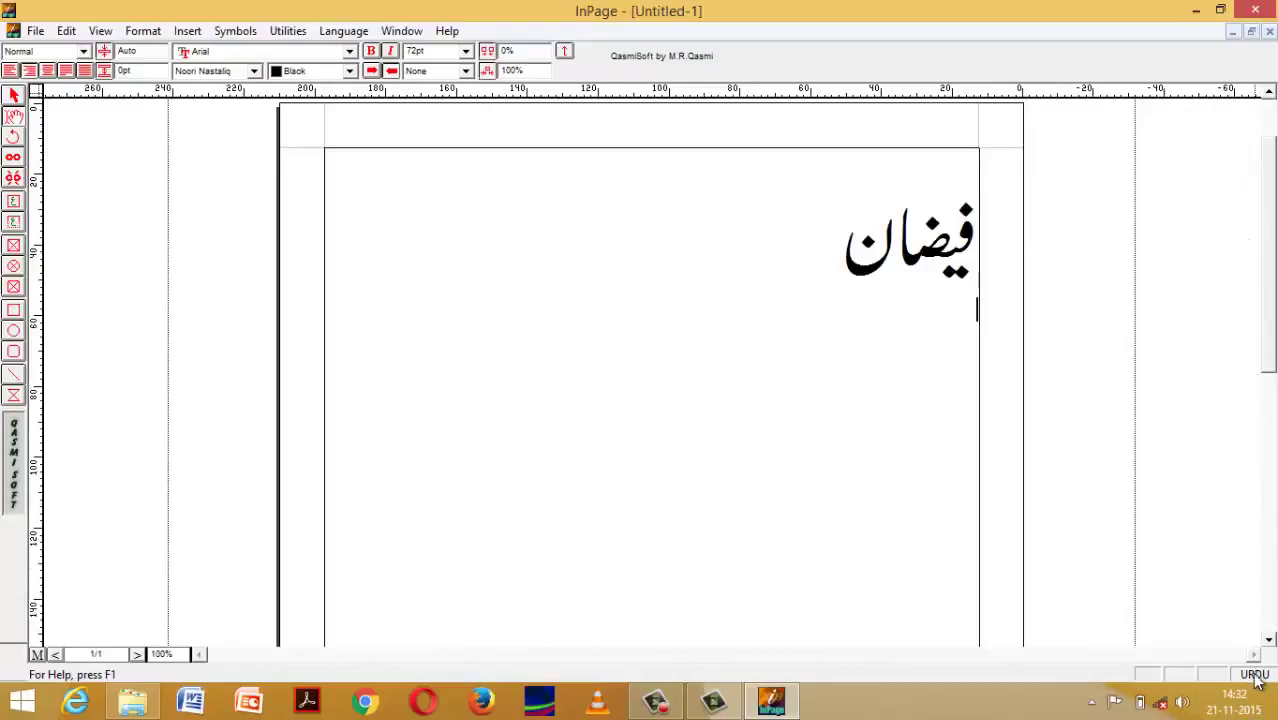
pyautogui.click(1255, 675)
pyautogui.press('Return')
pyautogui.write('ٻج')
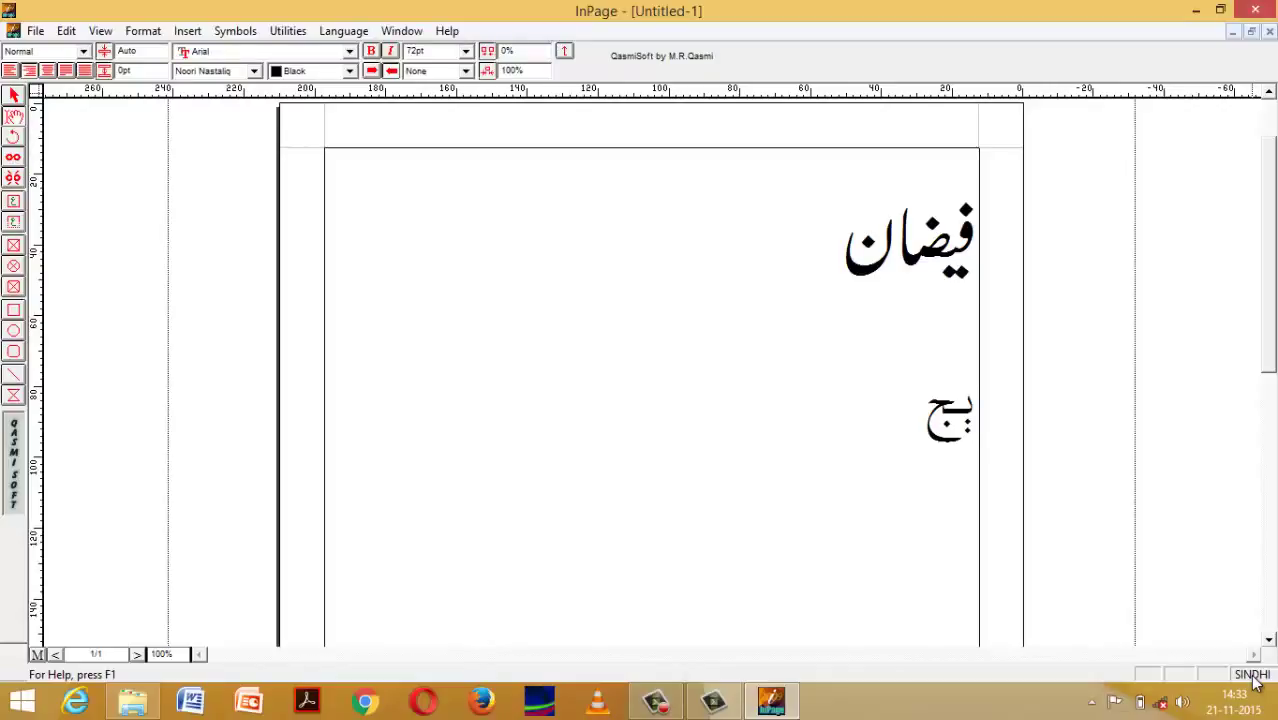
pyautogui.write('م ق')
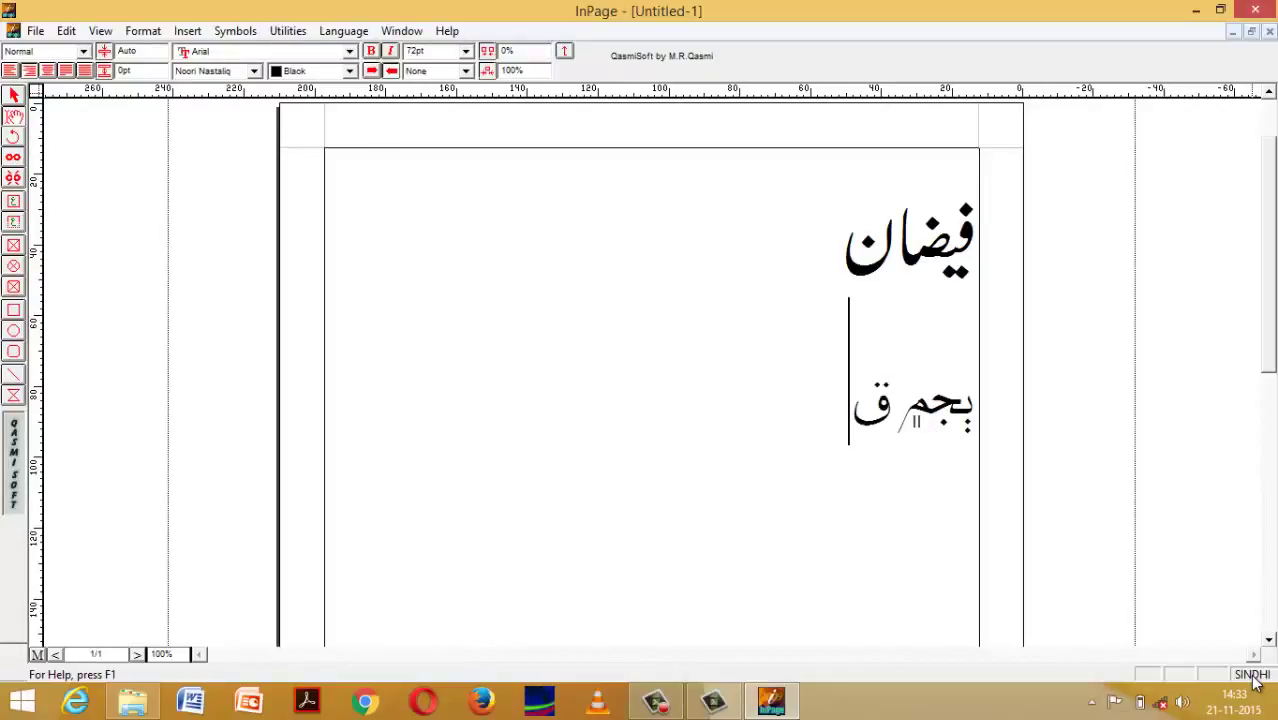
pyautogui.write('؛')
# - Start a new line with the typing language set to Pushtu and enter فغځان
pyautogui.press('Return')
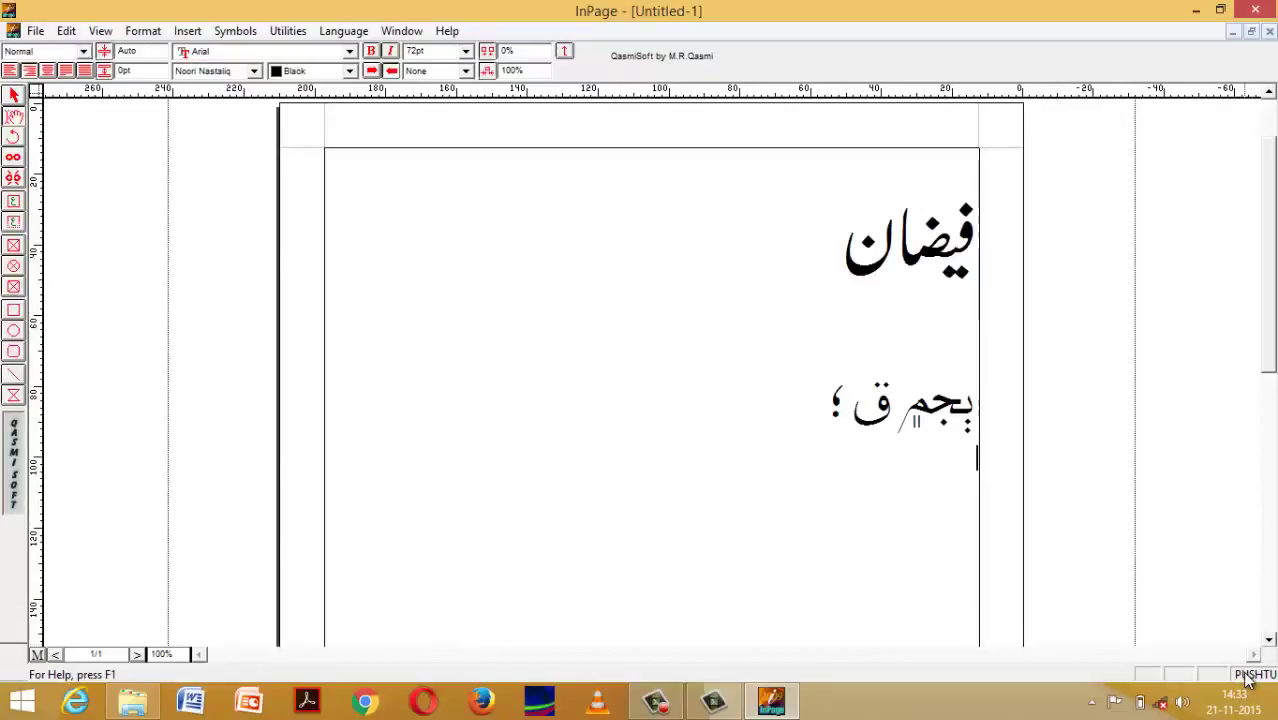
pyautogui.write('ف')
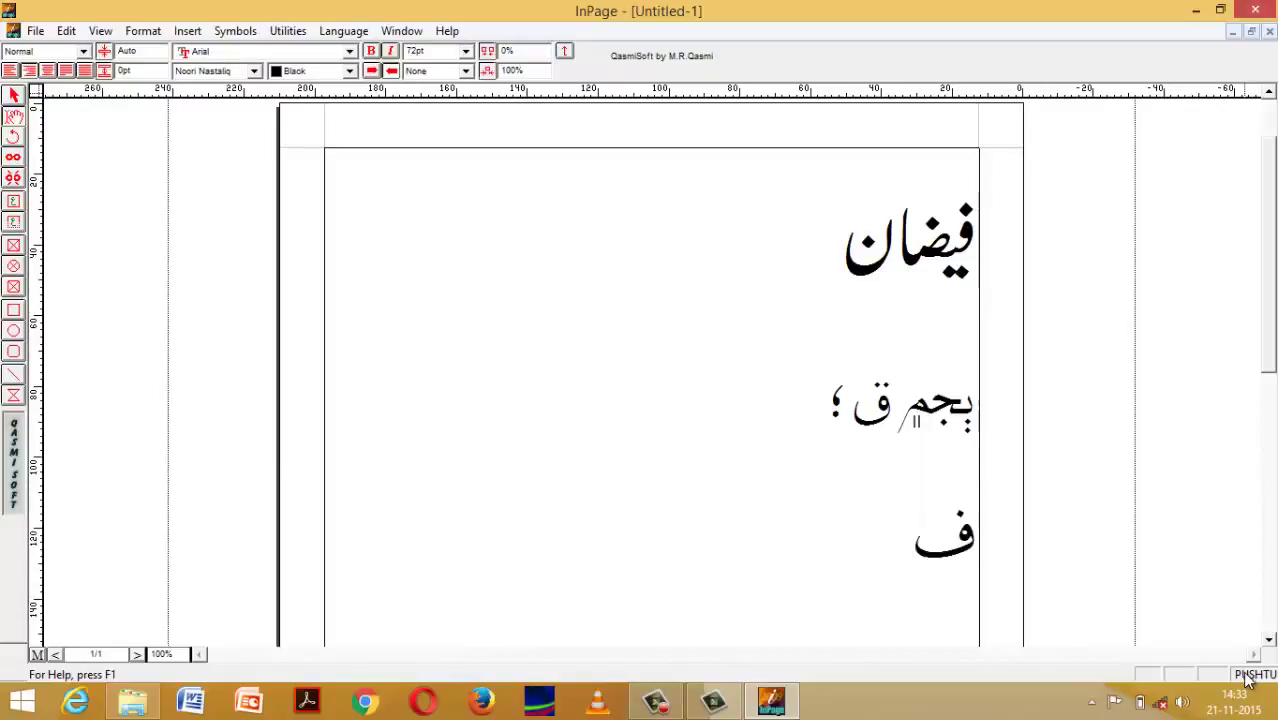
pyautogui.write('غ')
pyautogui.press('BackSpace')
pyautogui.write('ه')
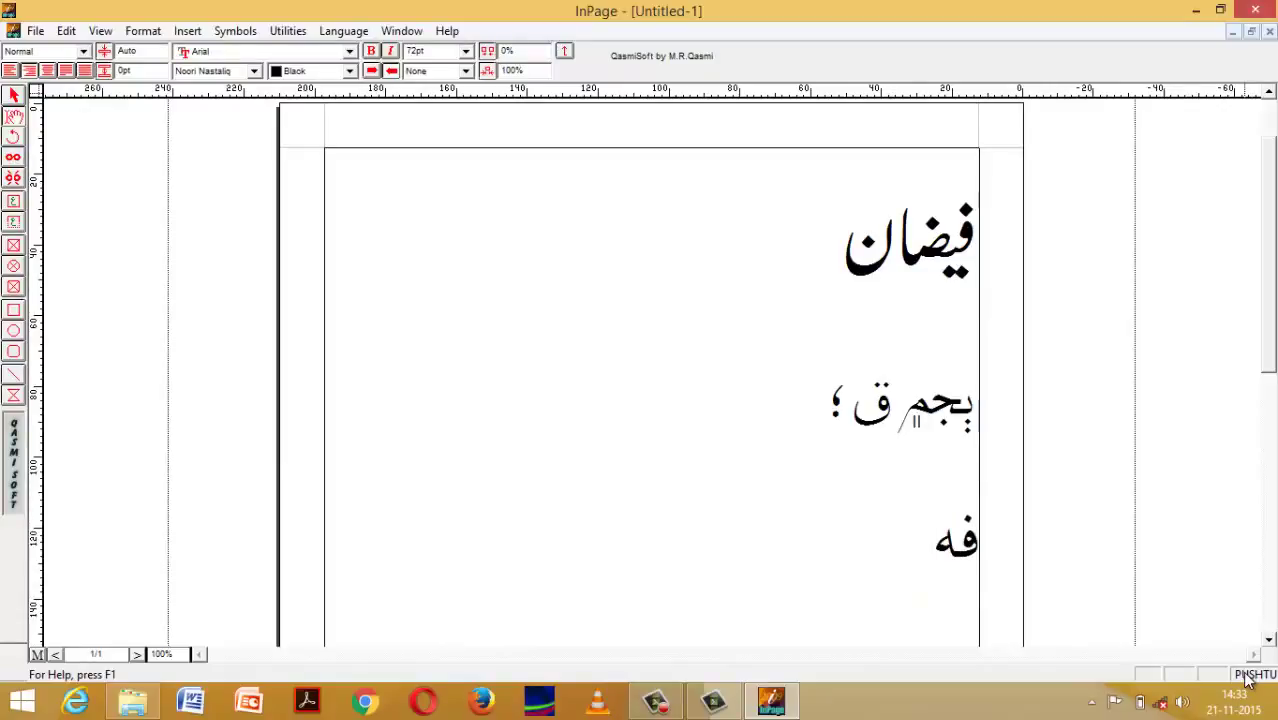
pyautogui.press('BackSpace')
pyautogui.write('غ')
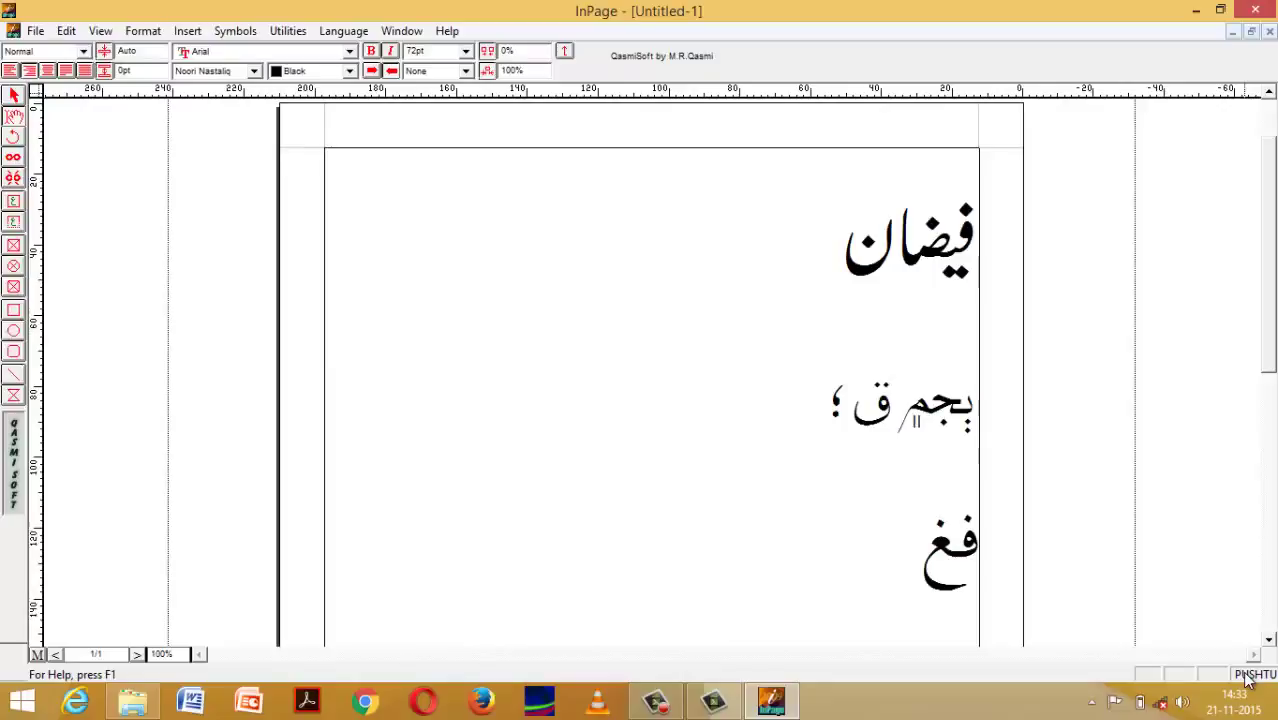
pyautogui.write('ځان')
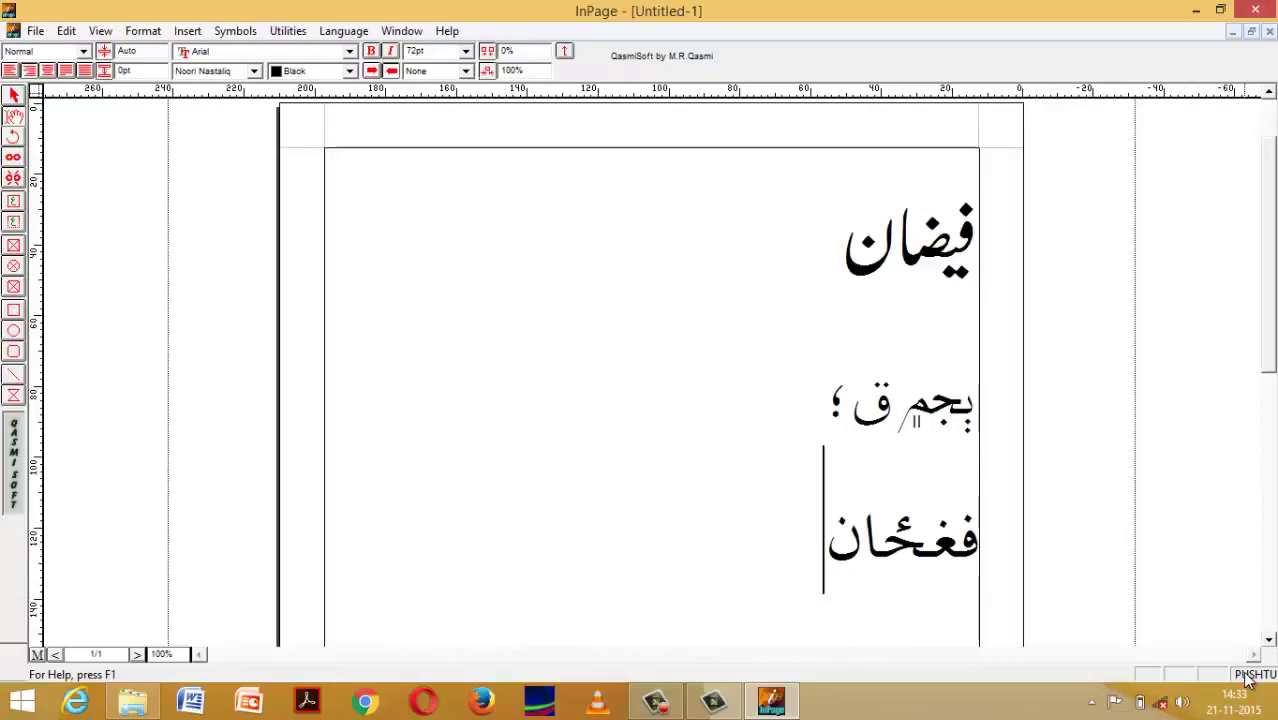
# - Start another line, switch the typing language to English and enter the sample first name in Latin letters
pyautogui.press('Return')
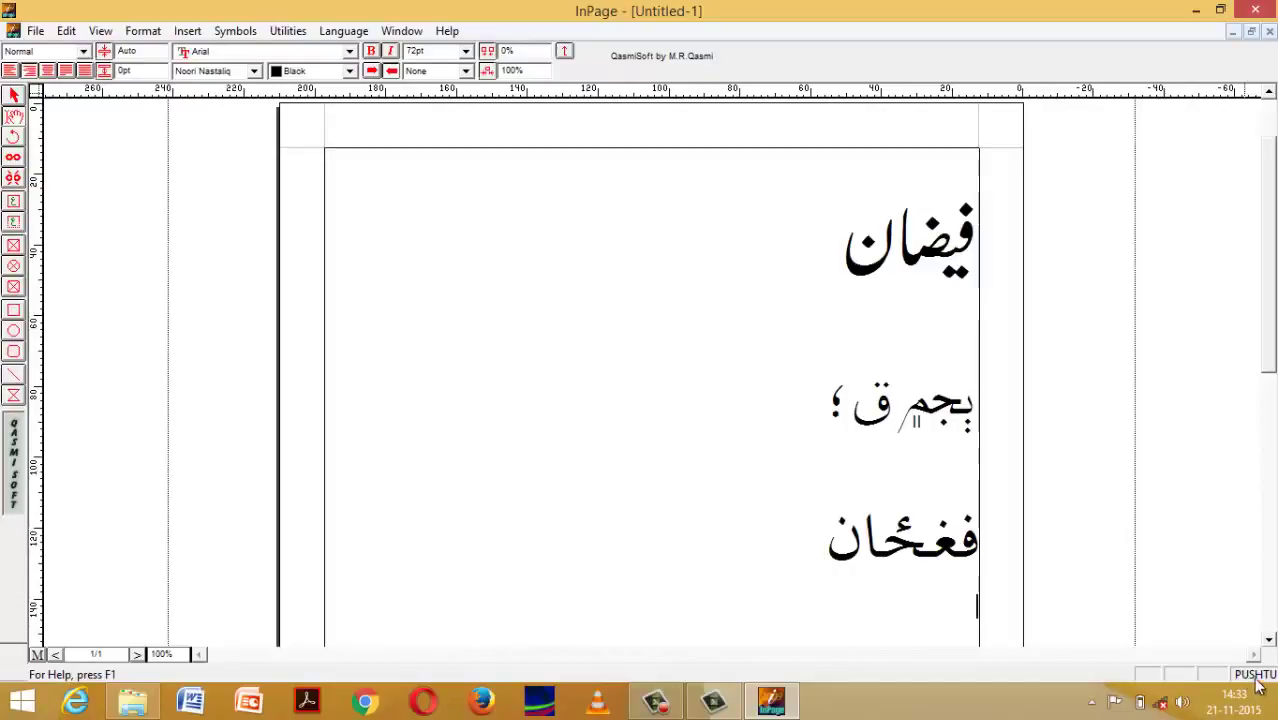
pyautogui.hotkey('alt', 'shift')
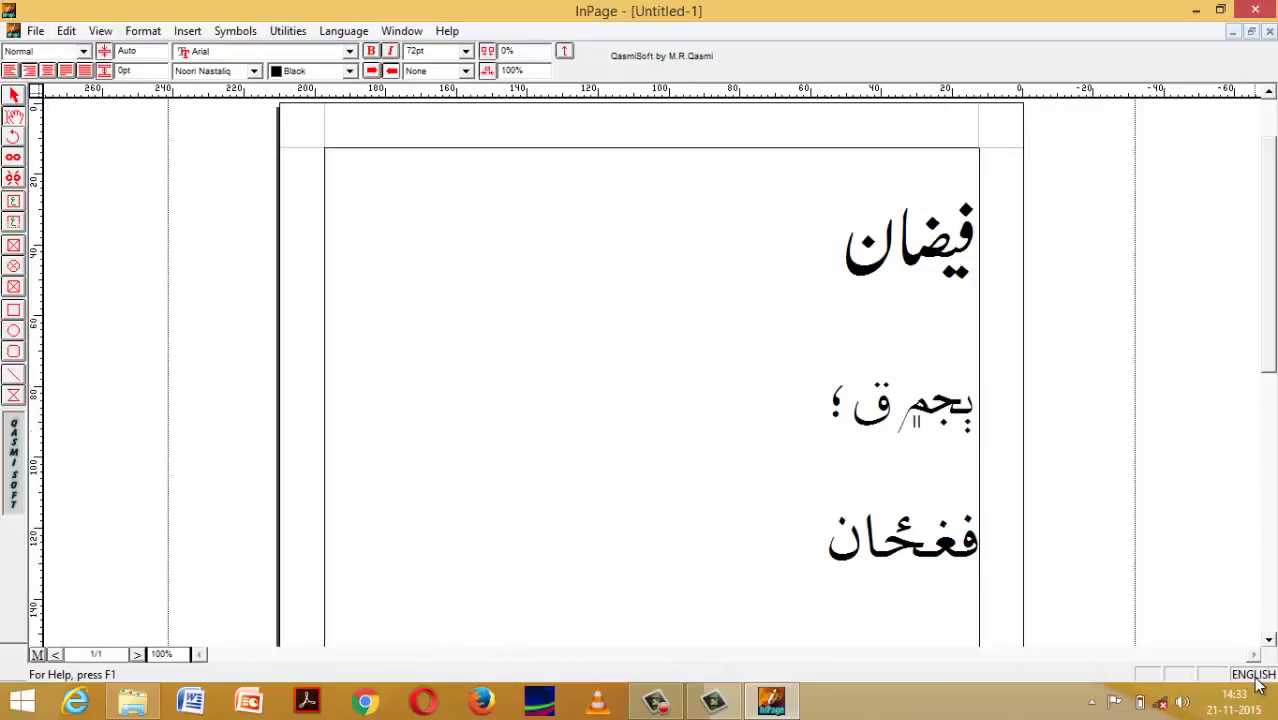
pyautogui.write('Faizan')
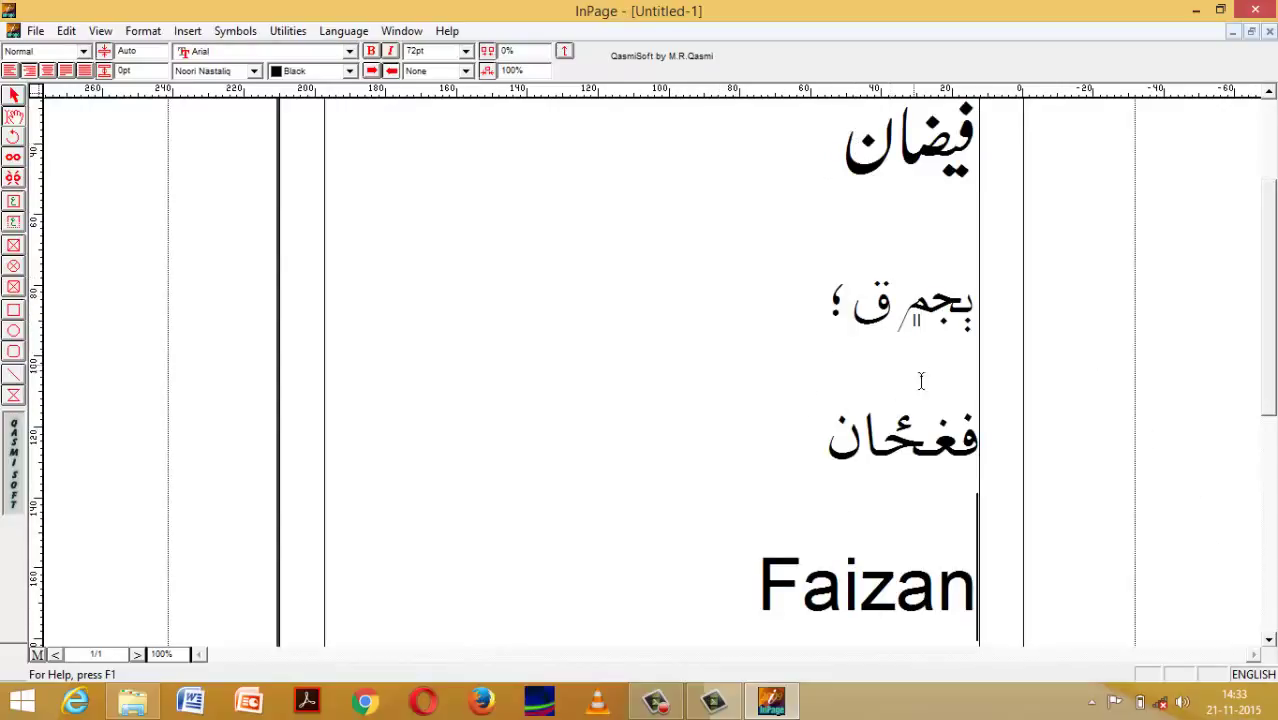
# - Switch the typing language to Urdu, then cycle it through Sindhi, Pushtu and English back to Urdu
pyautogui.hotkey('alt', 'shift')
pyautogui.click(352, 31)
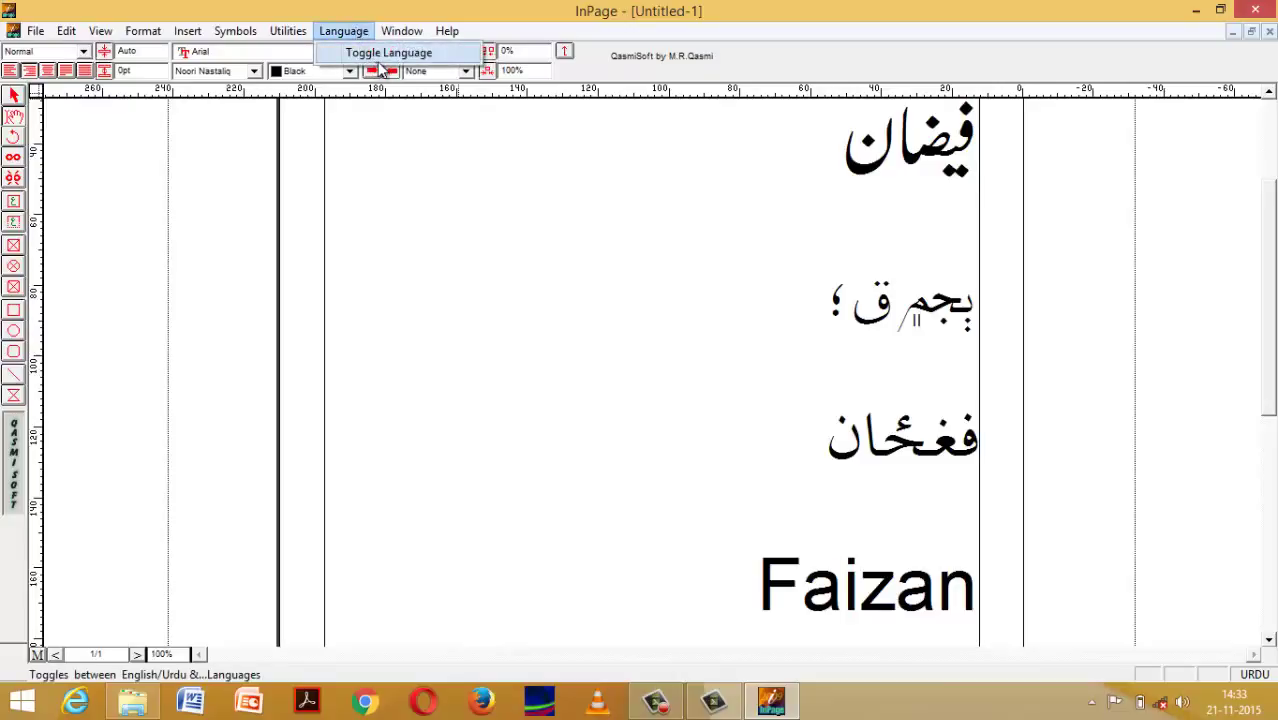
pyautogui.click(380, 58)
pyautogui.click(351, 31)
pyautogui.click(380, 53)
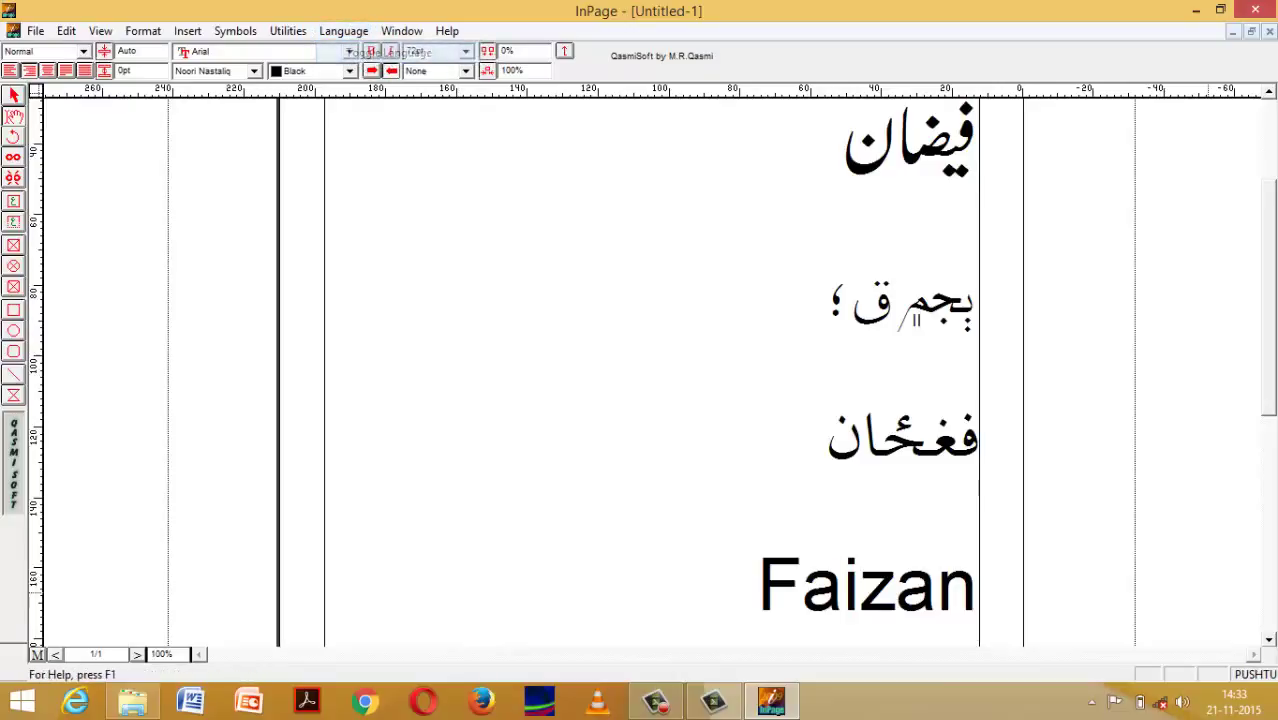
pyautogui.click(348, 31)
pyautogui.click(352, 50)
pyautogui.click(338, 33)
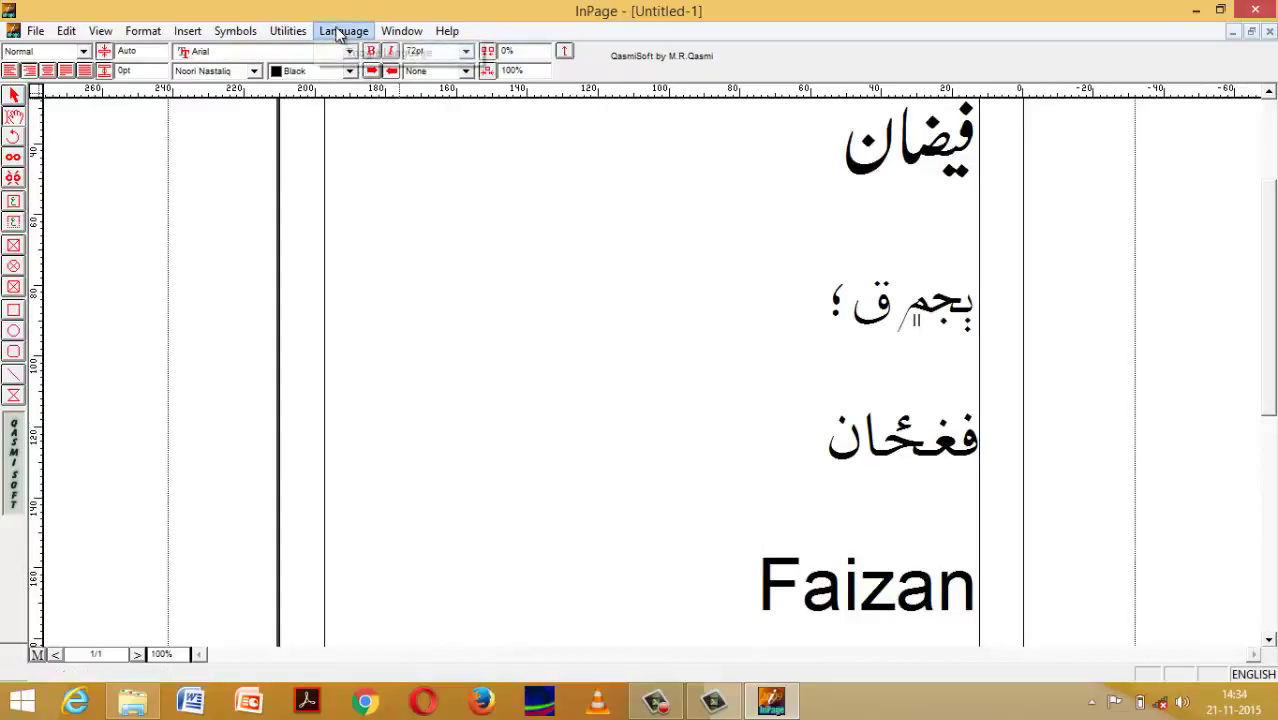
pyautogui.click(352, 50)
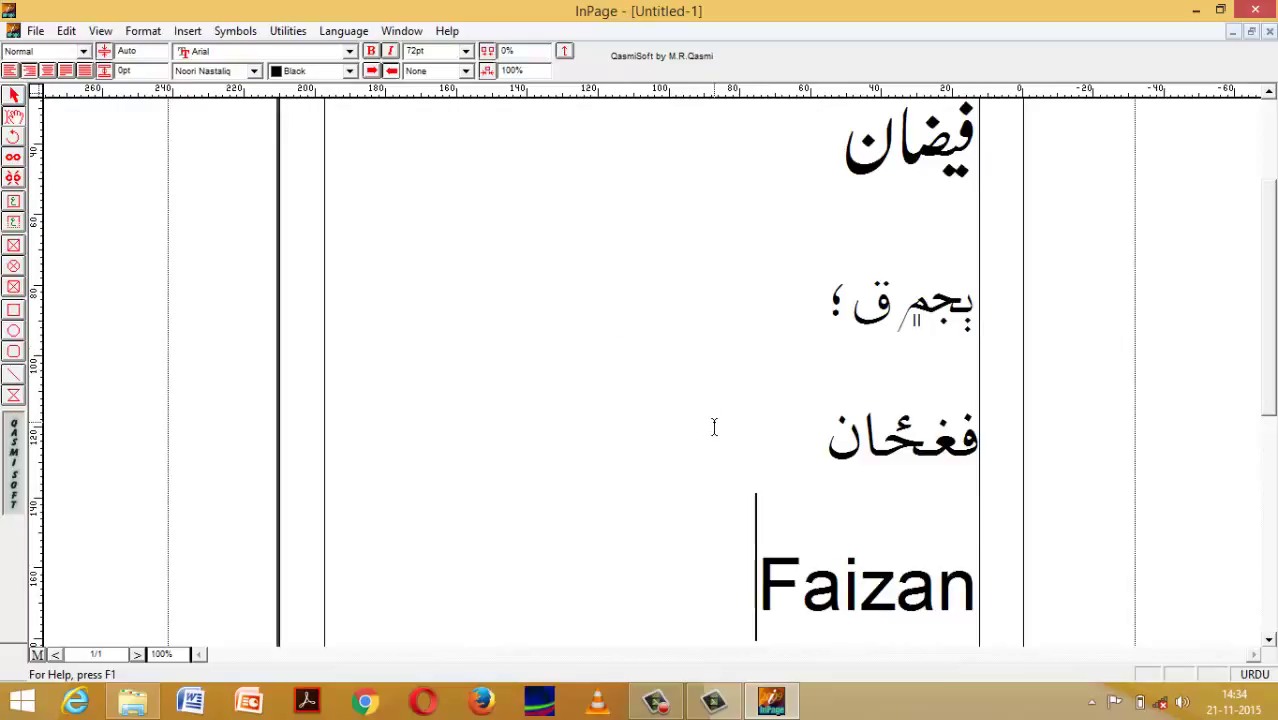
# - Delete all the sample text in Urdu, Sindhi, Pushtu and English from the page
pyautogui.press('BackSpace')
pyautogui.press('BackSpace')
pyautogui.press('BackSpace')
pyautogui.press('BackSpace')
pyautogui.press('BackSpace')
pyautogui.press('BackSpace')
pyautogui.press('BackSpace')
pyautogui.press('BackSpace')
pyautogui.press('BackSpace')
pyautogui.press('BackSpace')
pyautogui.press('BackSpace')
pyautogui.press('BackSpace')
pyautogui.press('BackSpace')
pyautogui.press('BackSpace')
pyautogui.press('BackSpace')
pyautogui.press('BackSpace')
pyautogui.press('BackSpace')
pyautogui.press('BackSpace')
pyautogui.press('BackSpace')
pyautogui.press('BackSpace')
pyautogui.press('BackSpace')
pyautogui.press('BackSpace')
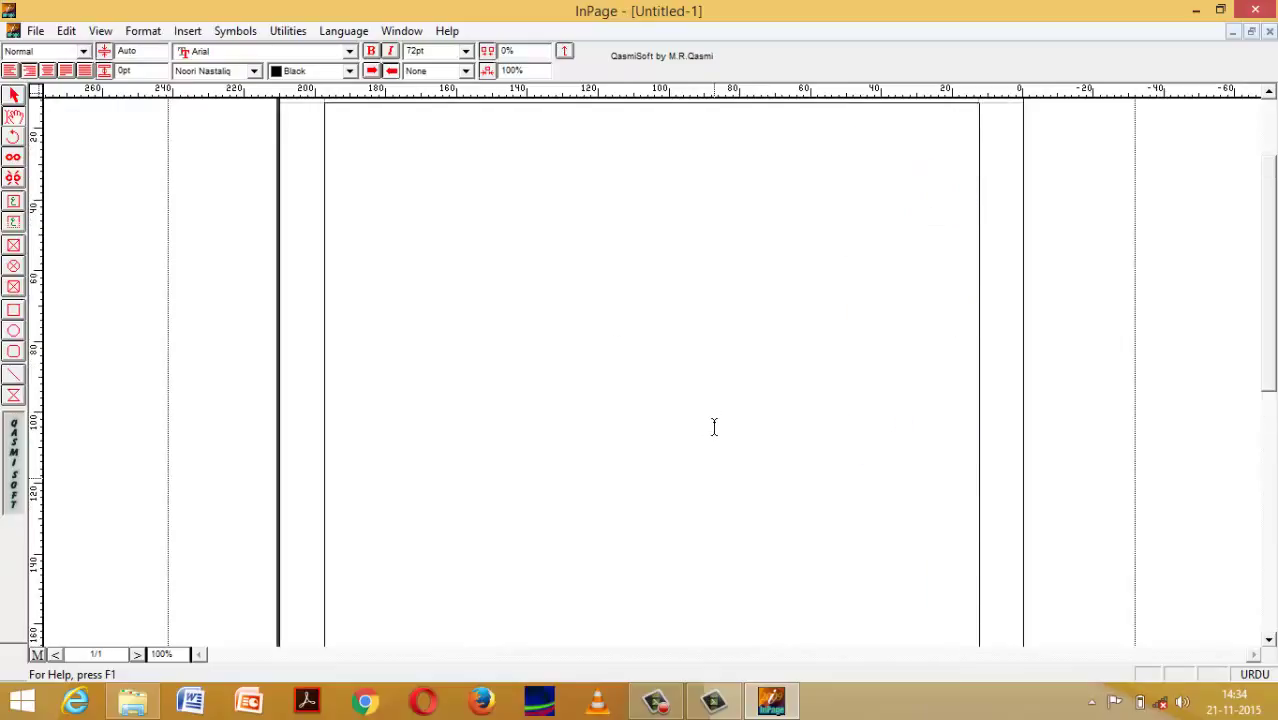